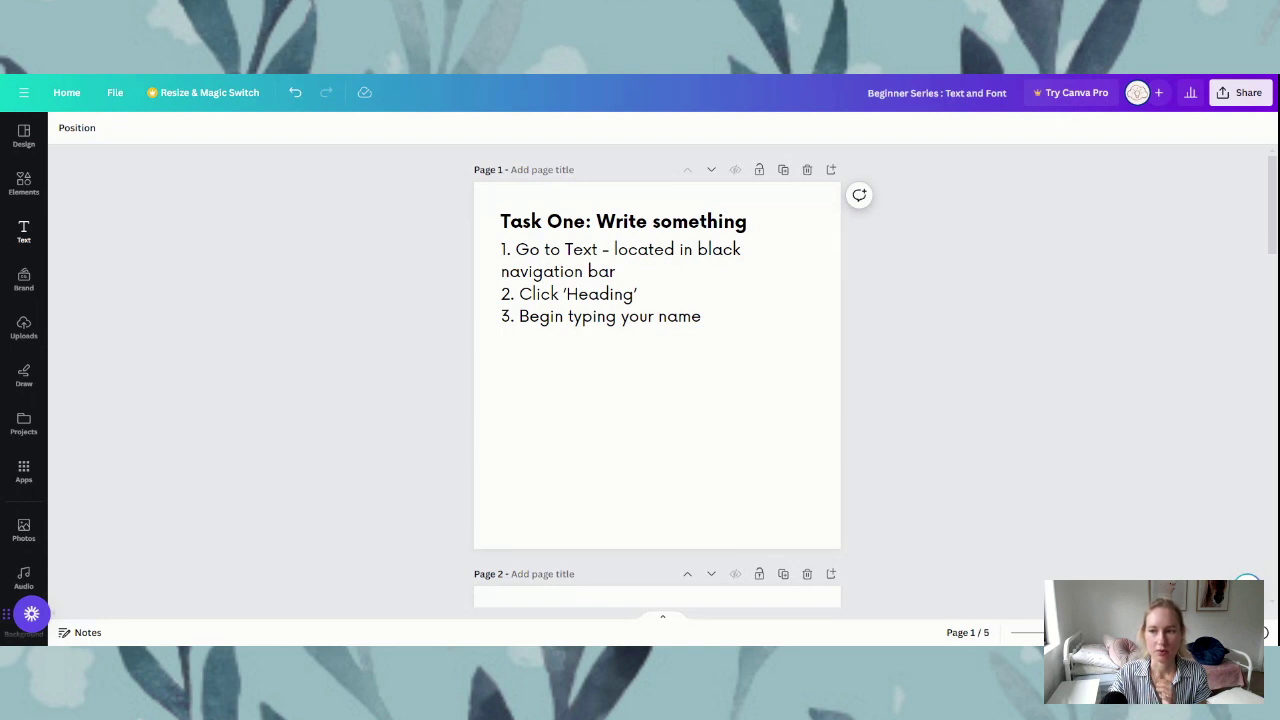
Open the Text panel from the left sidebar
left_click(24, 232)
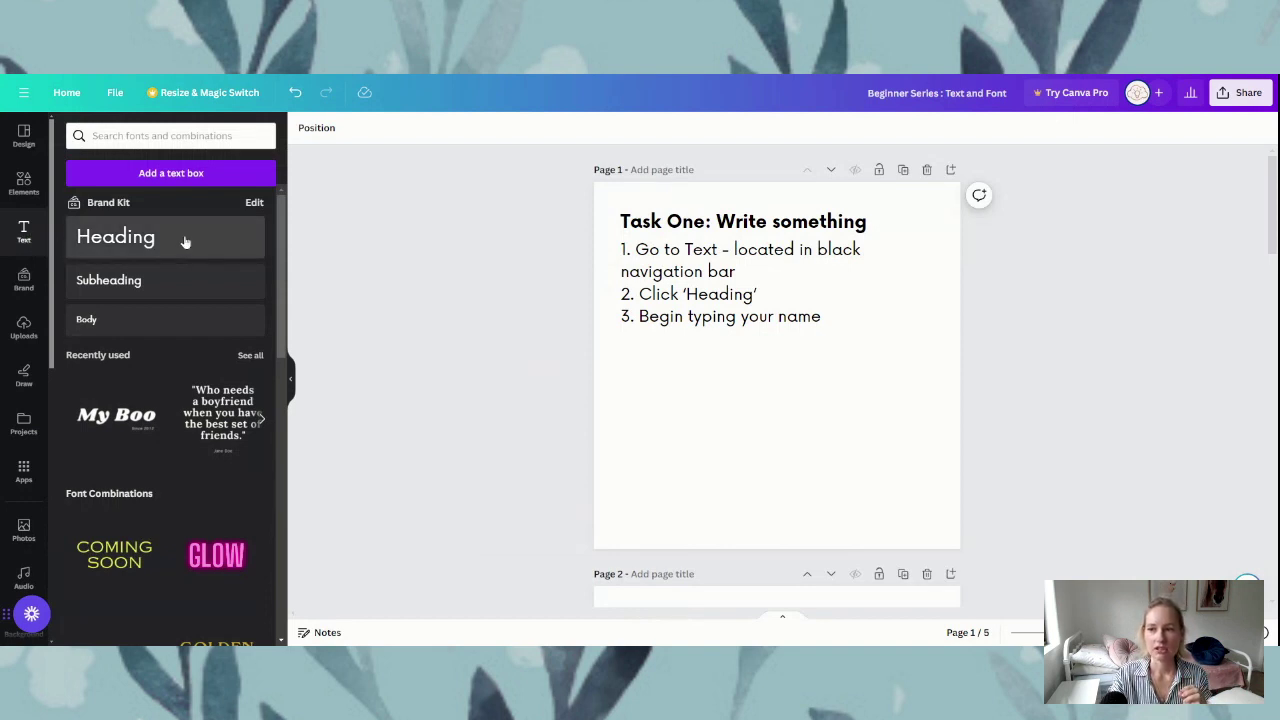
Add a heading on page 1 and replace its placeholder with the user's name
left_click(131, 241)
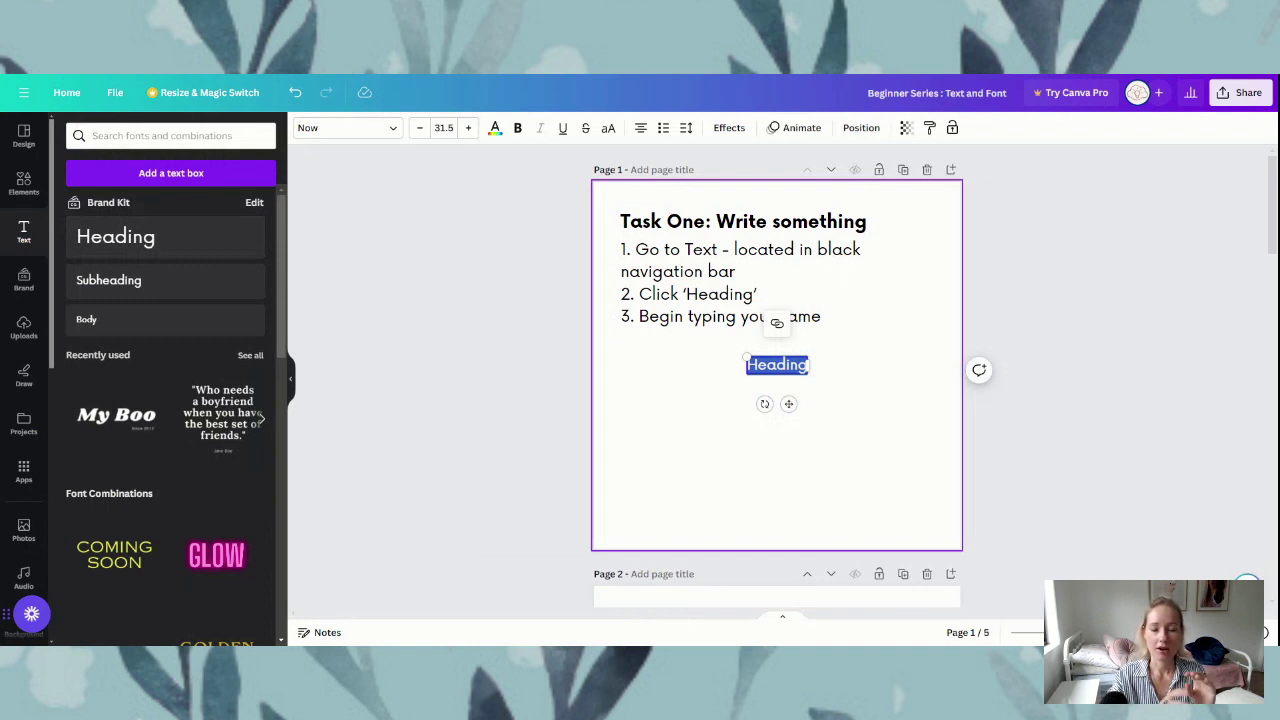
key("BackSpace")
type("Jasmin")
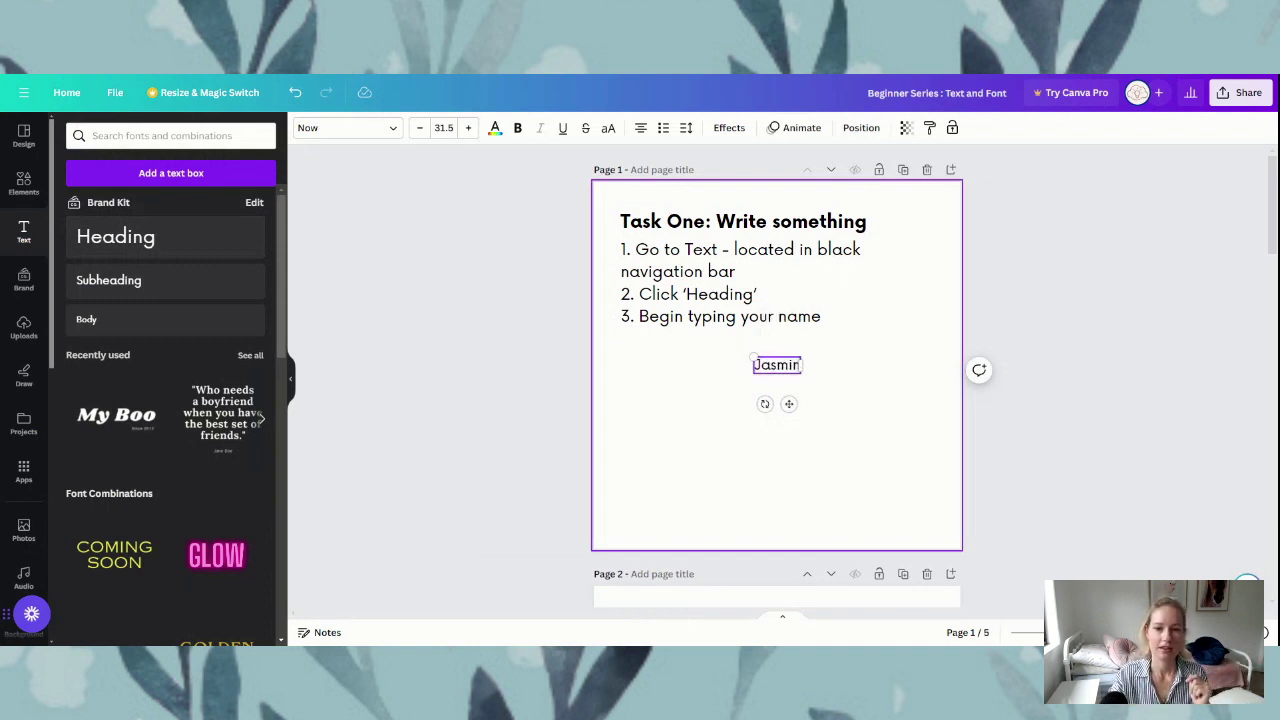
left_click(716, 384)
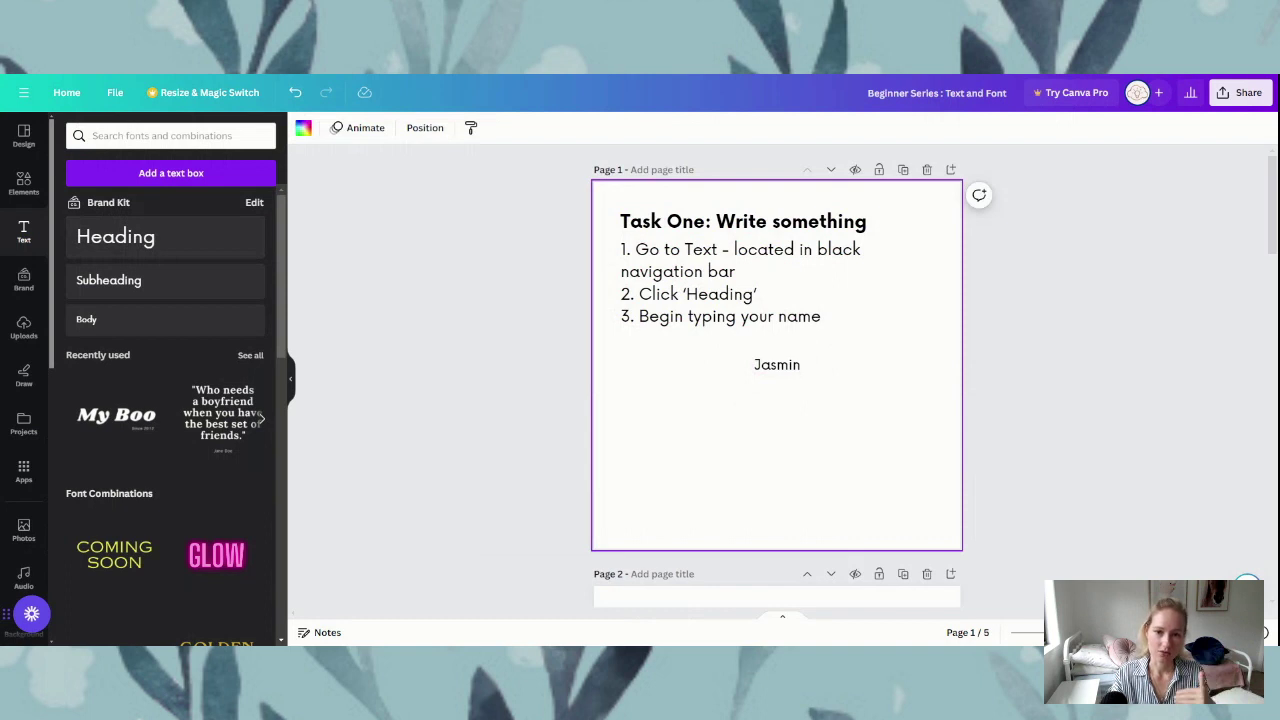
scroll(714, 380, "down", 5)
Set the page 2 'To Travel Is to Live' quote to font size 80, trying 50 first
scroll(716, 384, "down", 2)
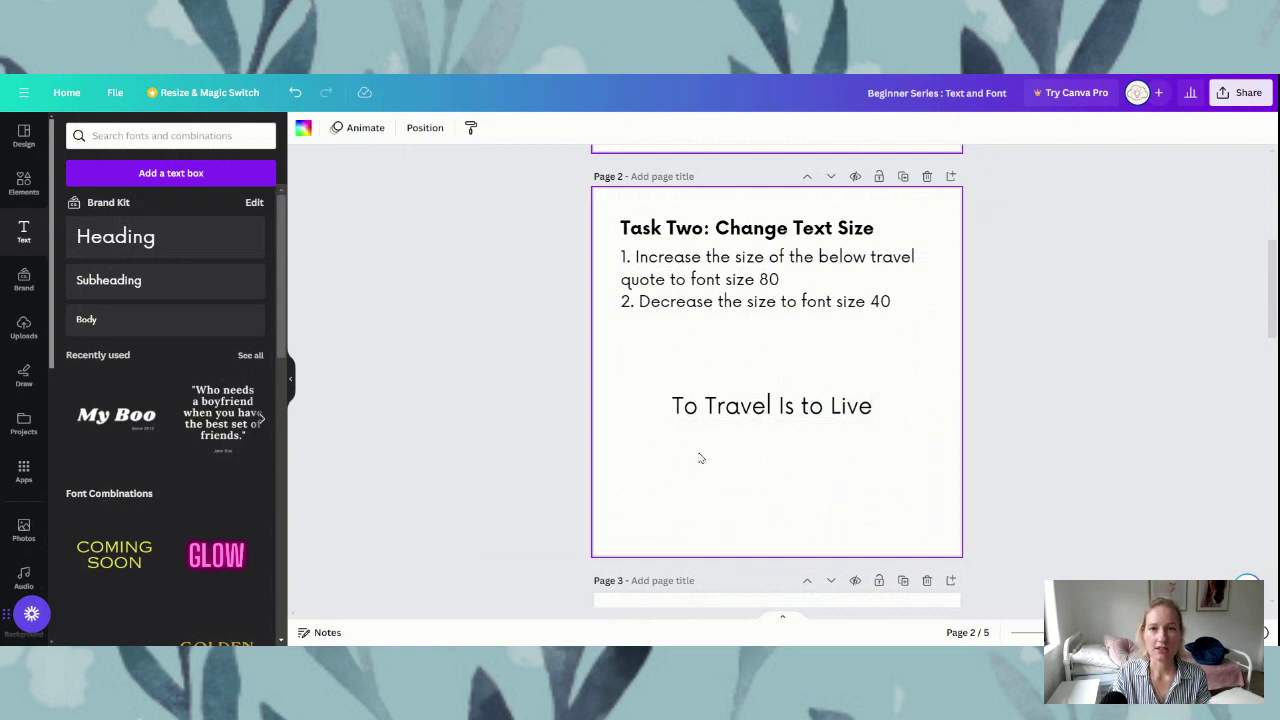
left_click(756, 416)
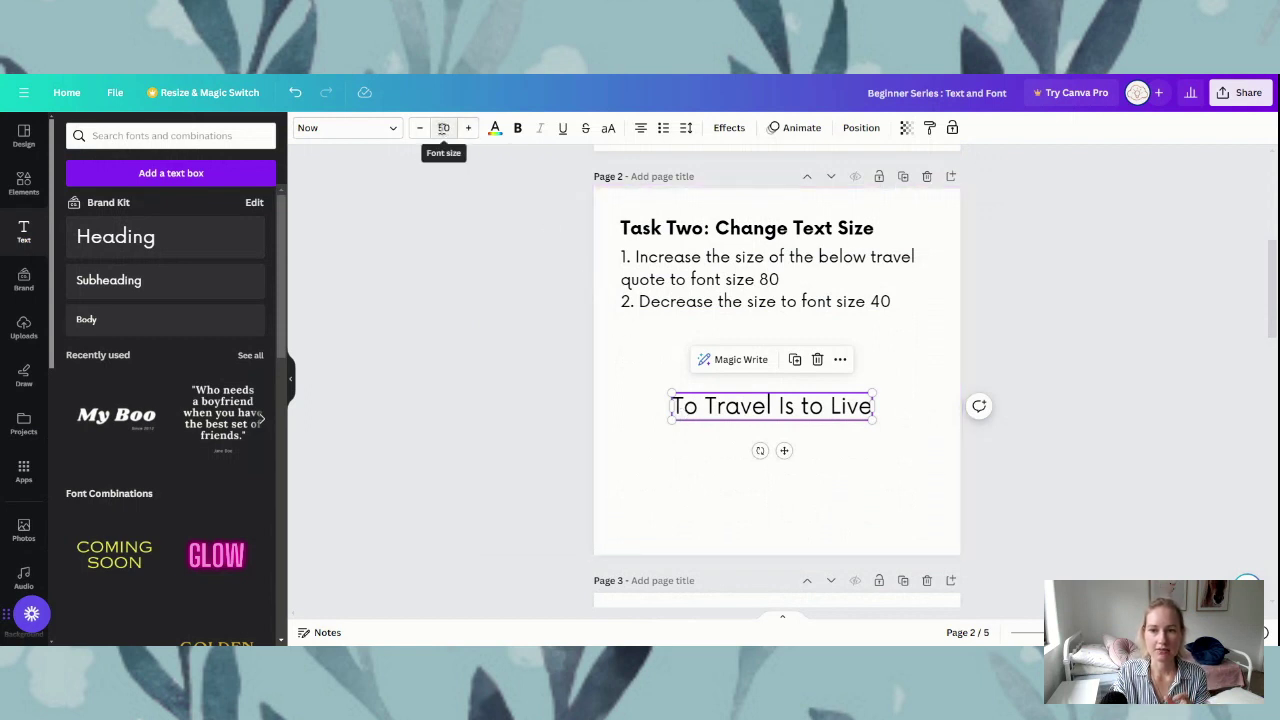
left_click(439, 128)
type("50")
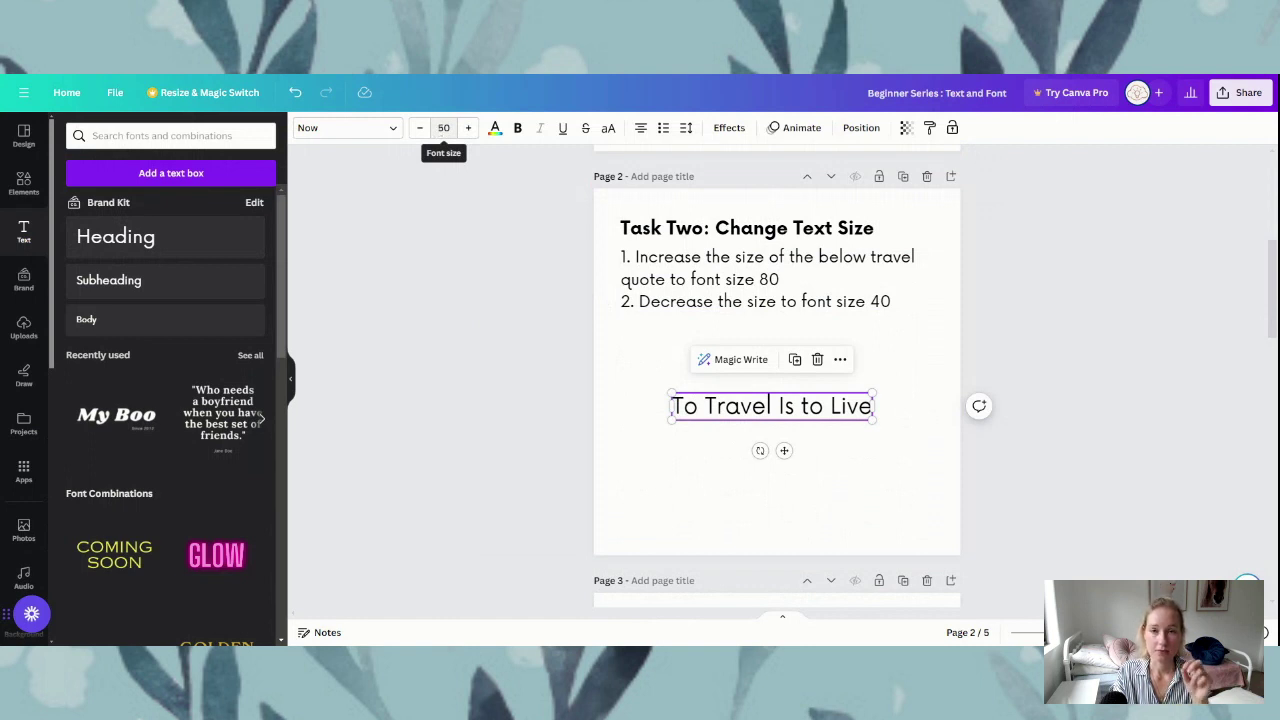
left_click(468, 128)
left_click(468, 128)
left_click(468, 128)
left_click(468, 128)
left_click(468, 128)
left_click(449, 128)
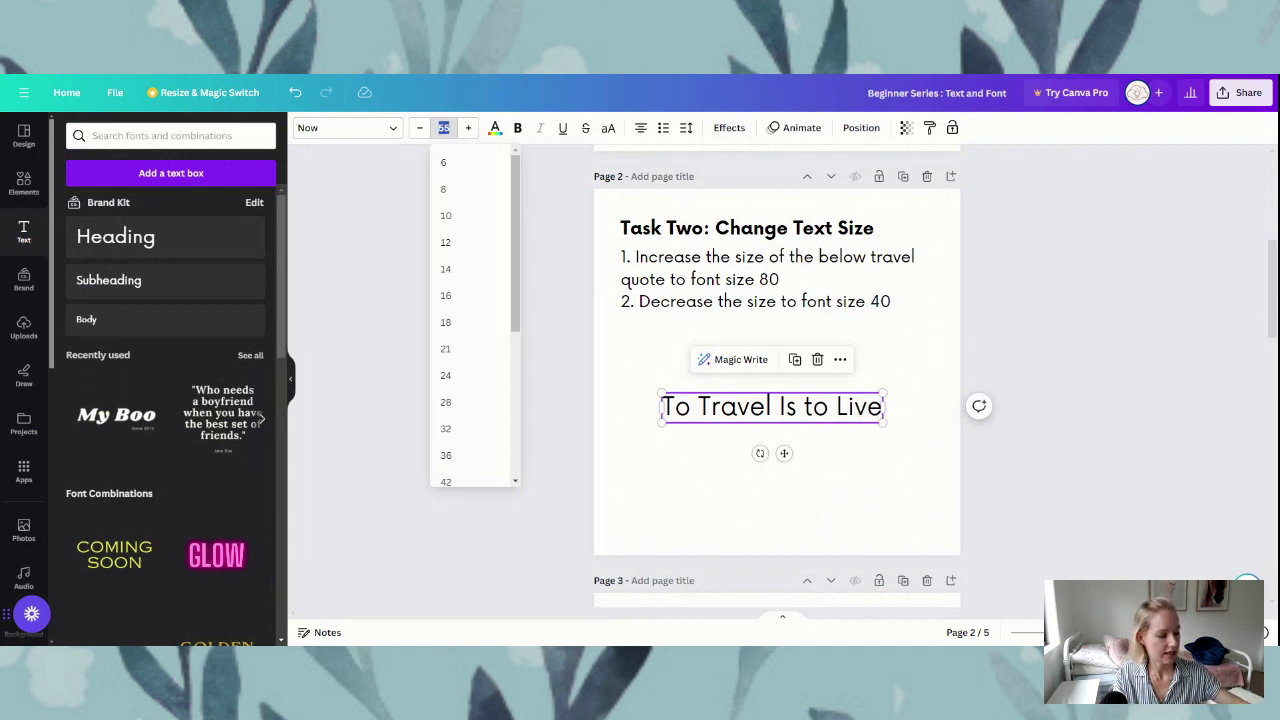
type("80")
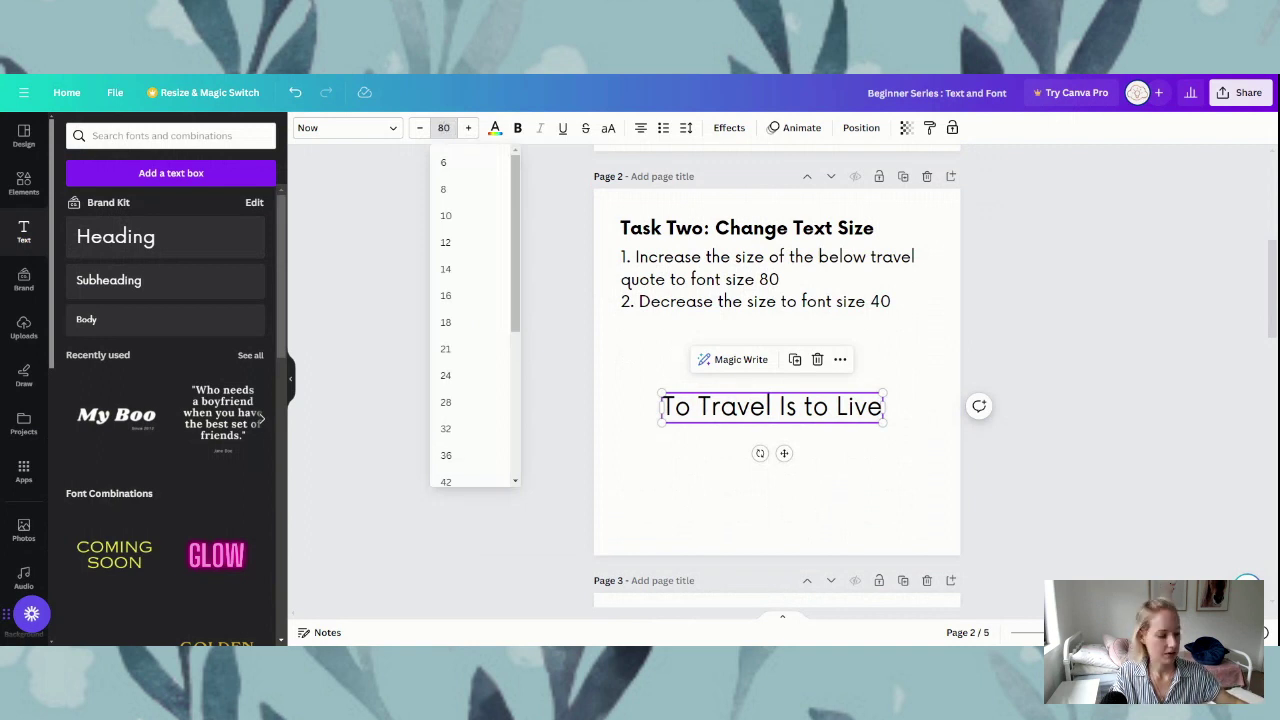
key("Return")
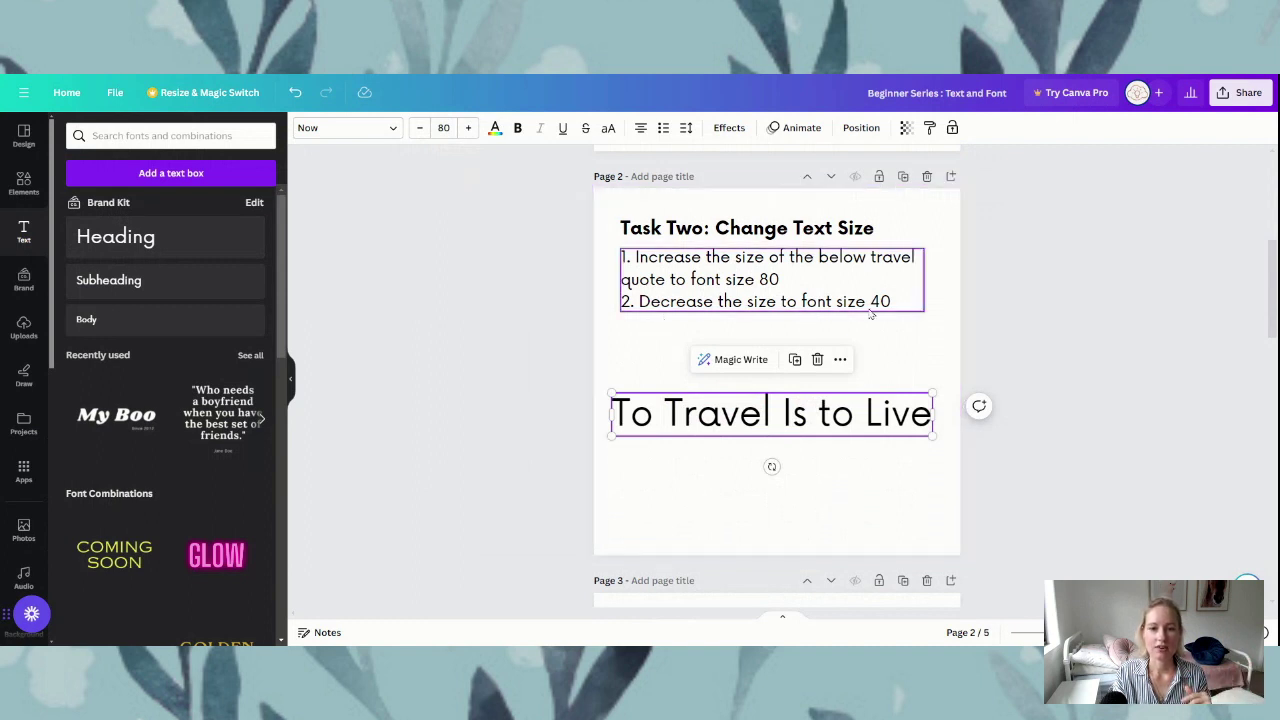
left_click(882, 352)
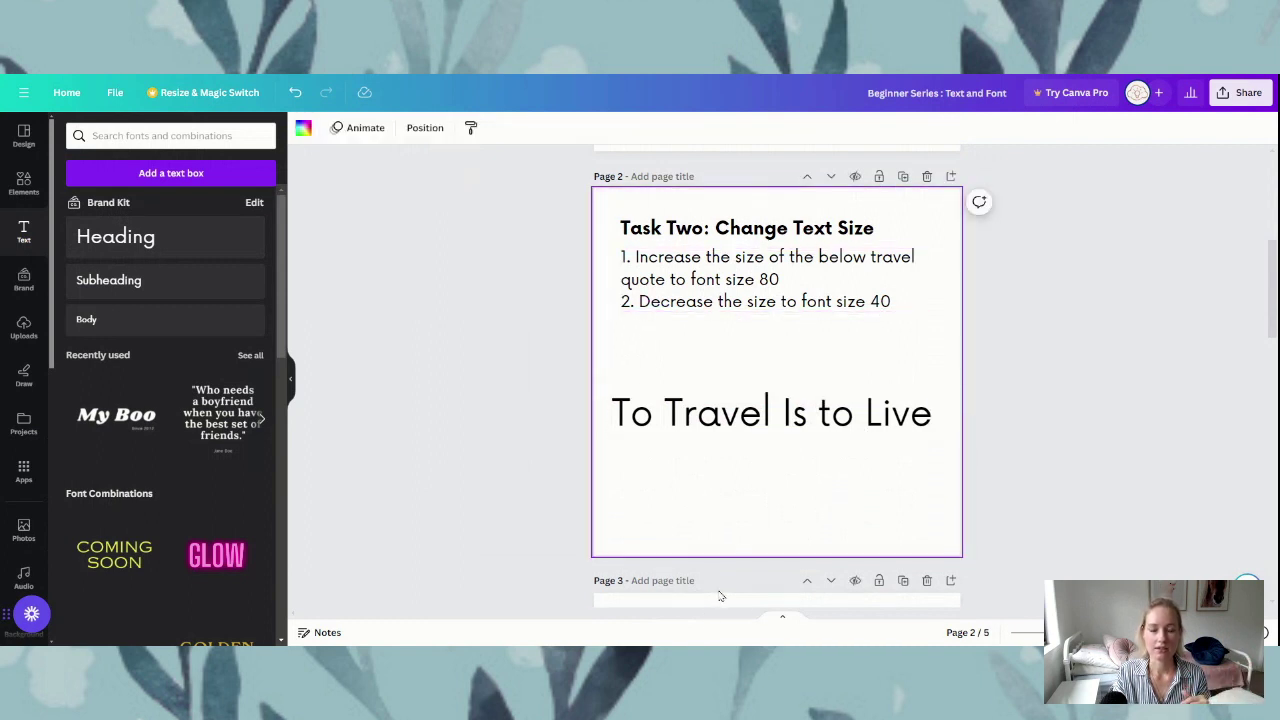
Step the page 2 quote's font size down to 72, then set it to 40
left_click(758, 428)
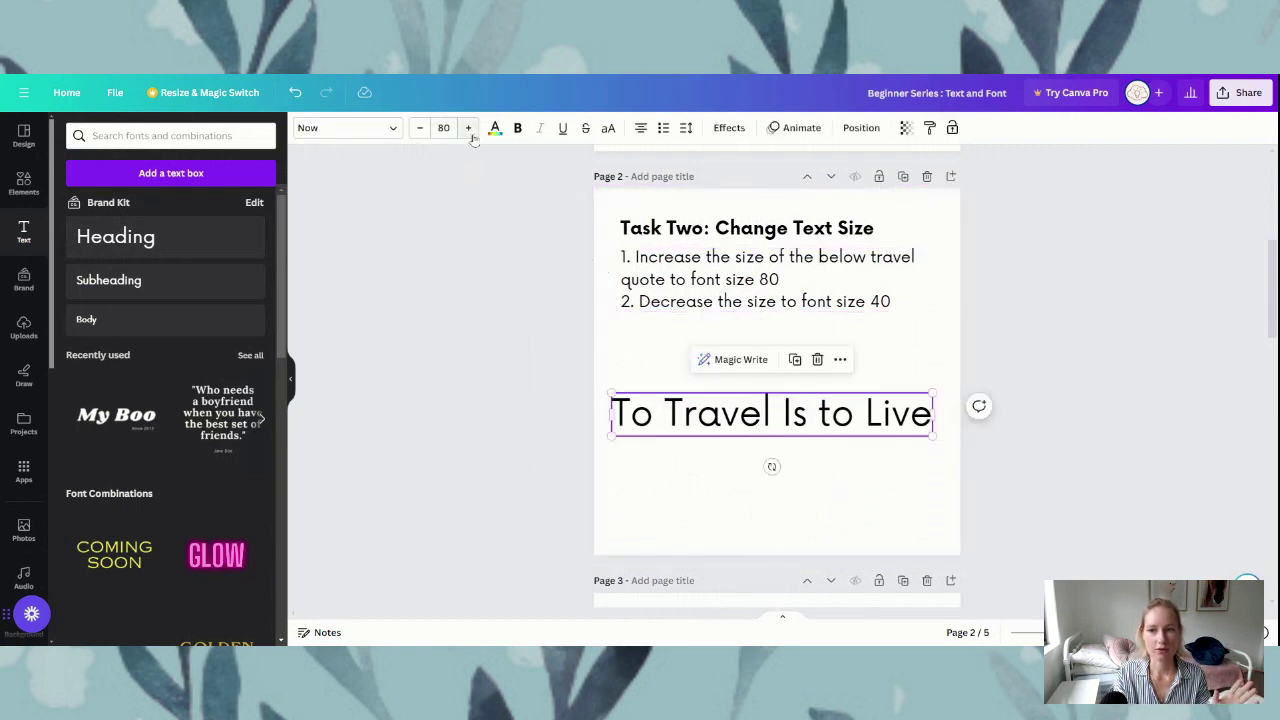
left_click(420, 128)
left_click(420, 128)
left_click(420, 128)
left_click(420, 128)
left_click(420, 128)
left_click(420, 128)
left_click(422, 130)
left_click(422, 130)
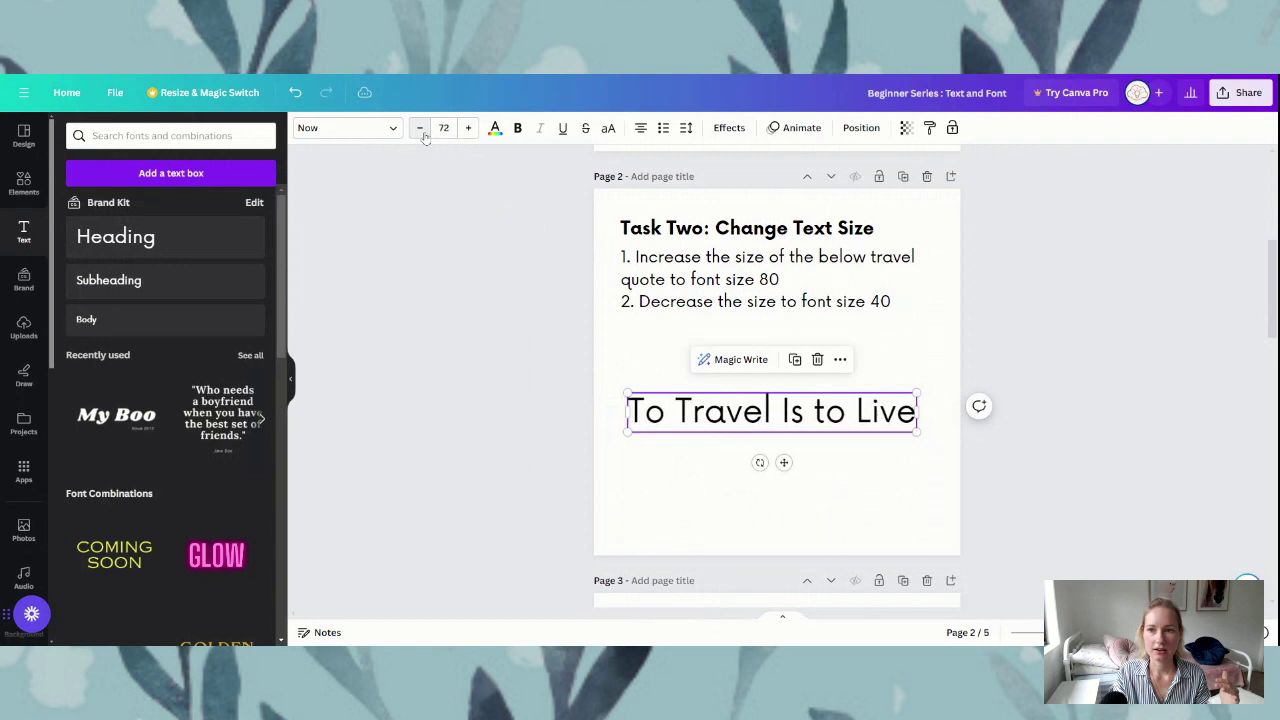
left_click(446, 128)
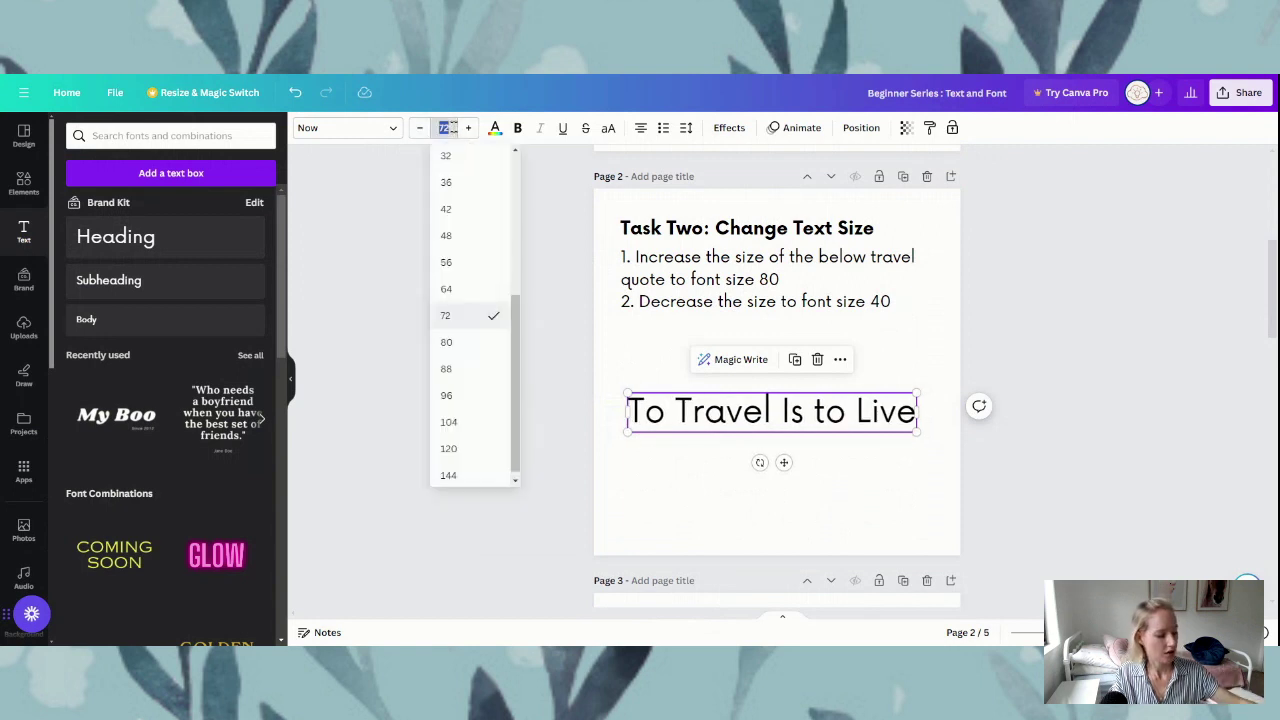
type("0")
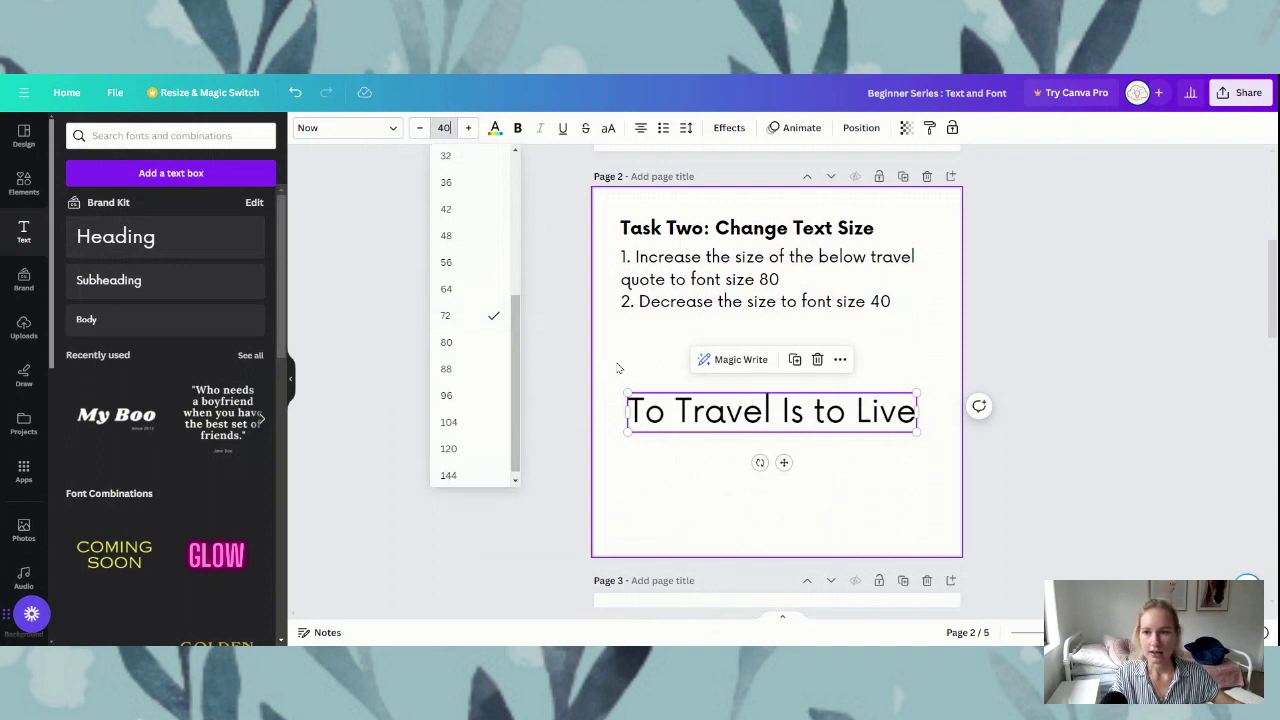
key("Return")
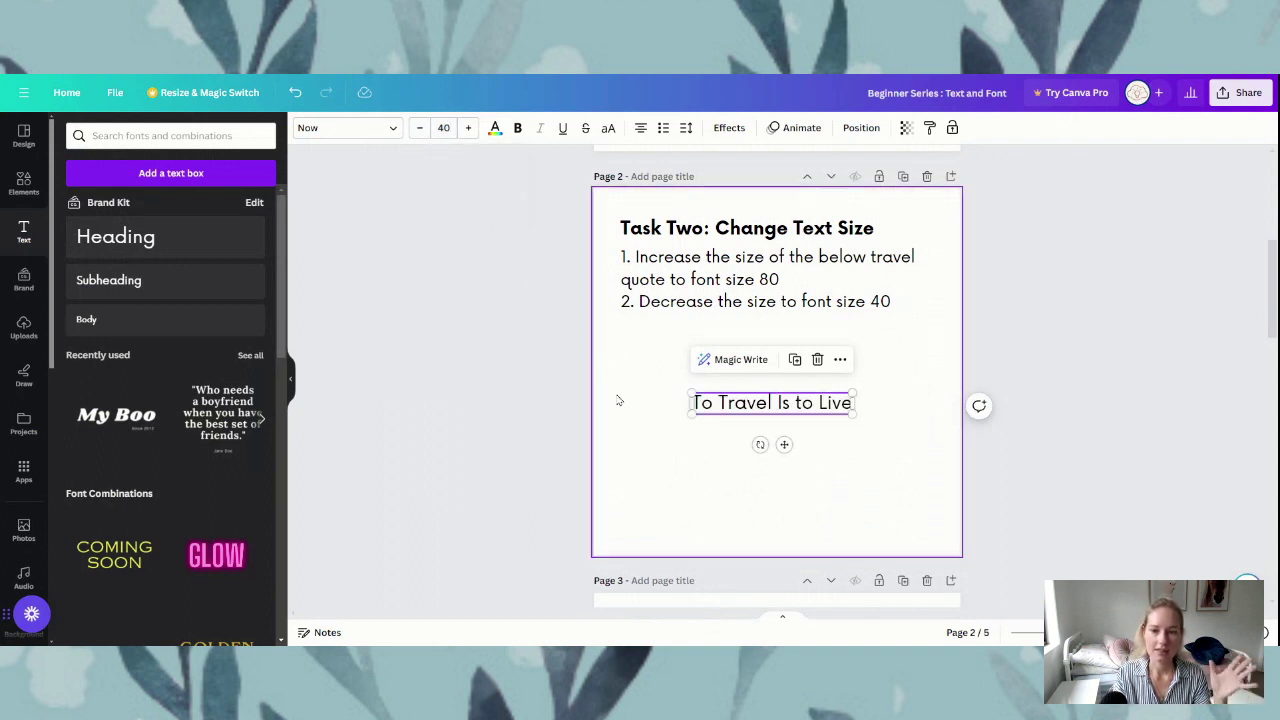
left_click(557, 471)
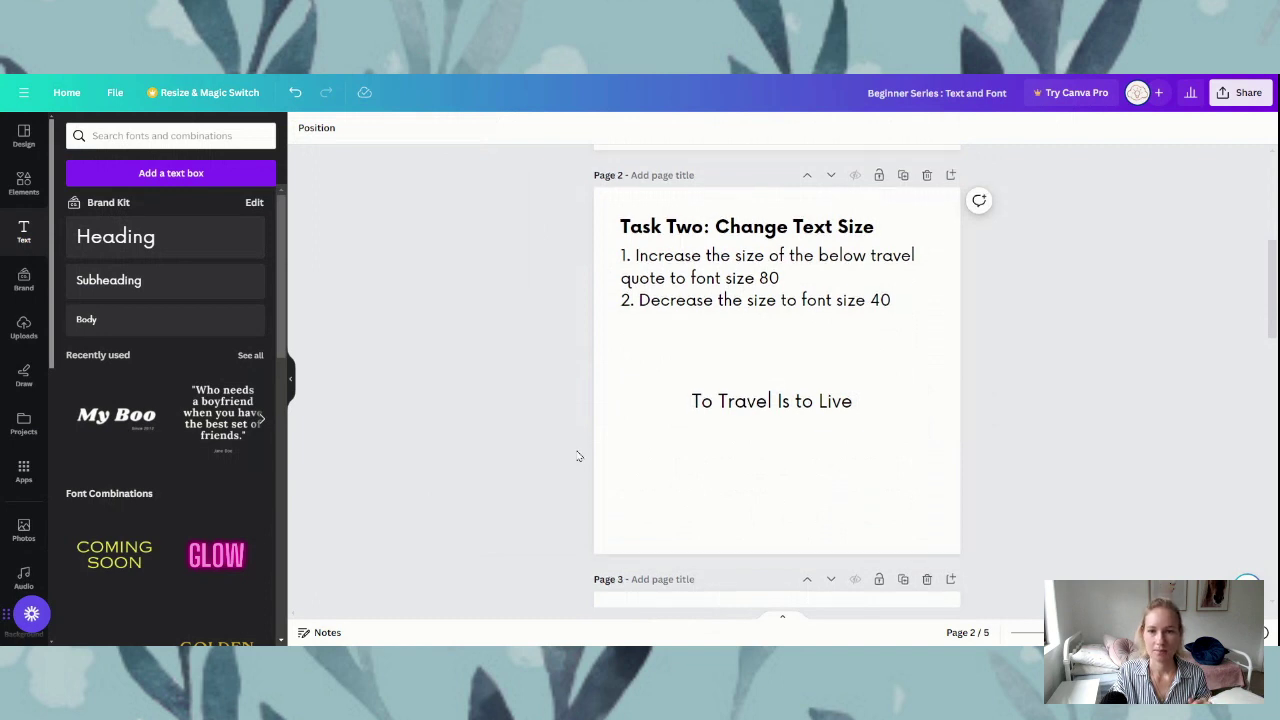
scroll(578, 456, "down", 5)
Scroll down to page 3 showing Task Three: Change Font Style
scroll(575, 456, "down", 2)
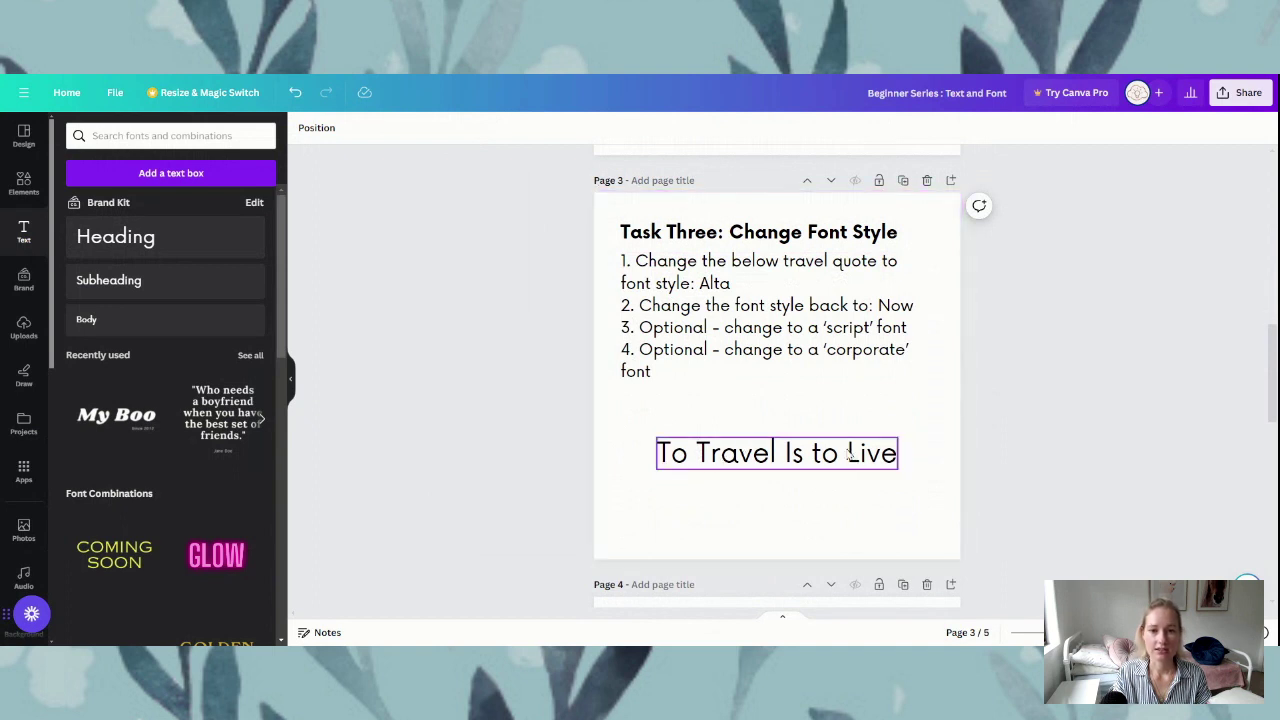
Search the font list for 'alta' and apply Alta to the page 3 quote
left_click(703, 456)
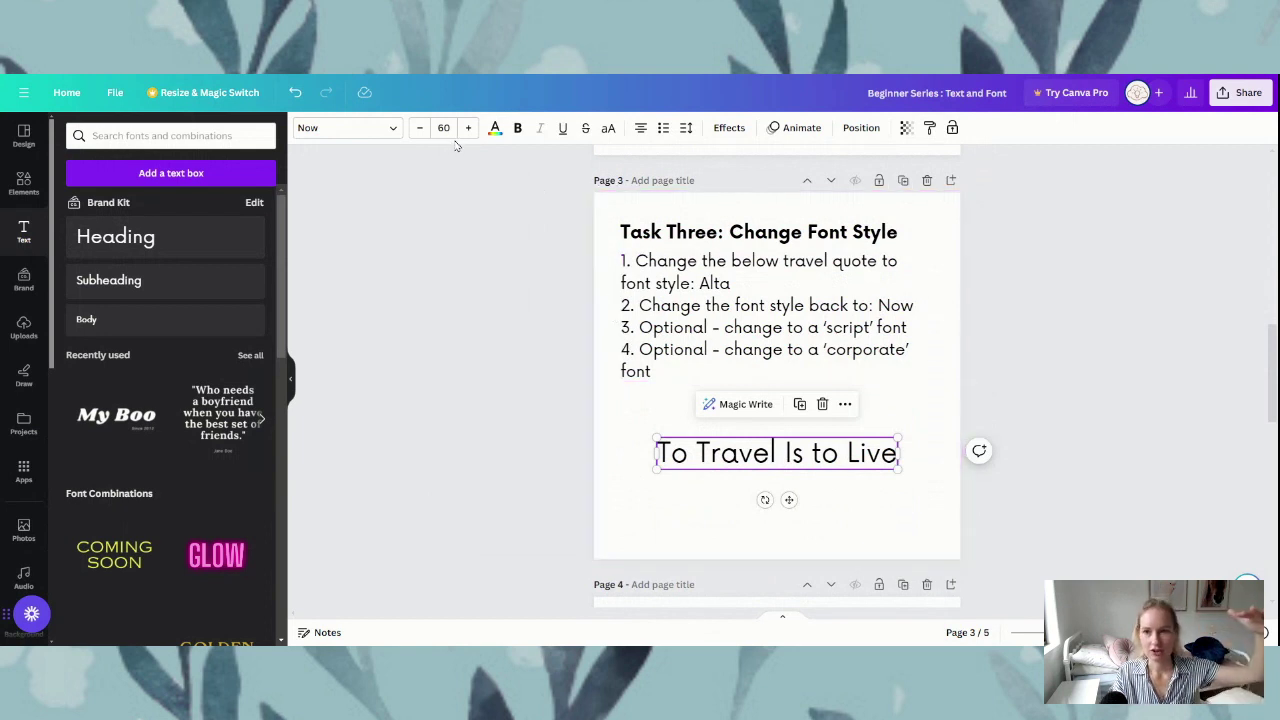
left_click(395, 130)
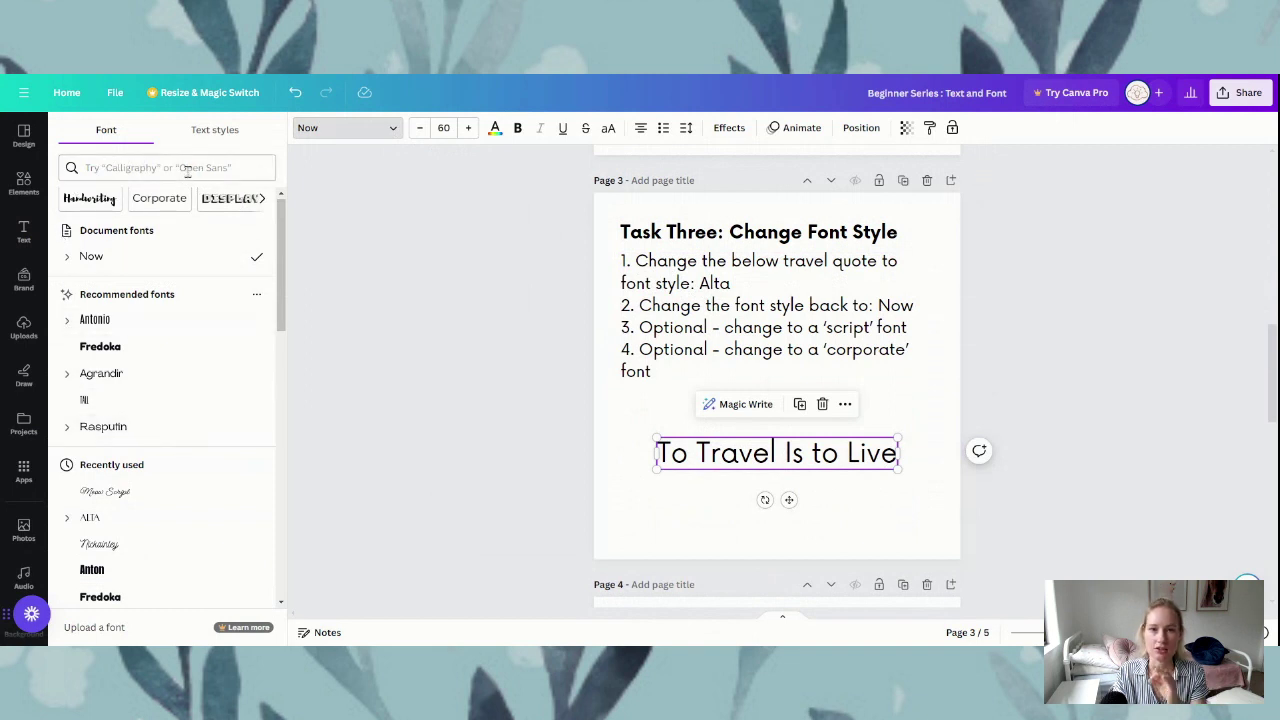
left_click(106, 167)
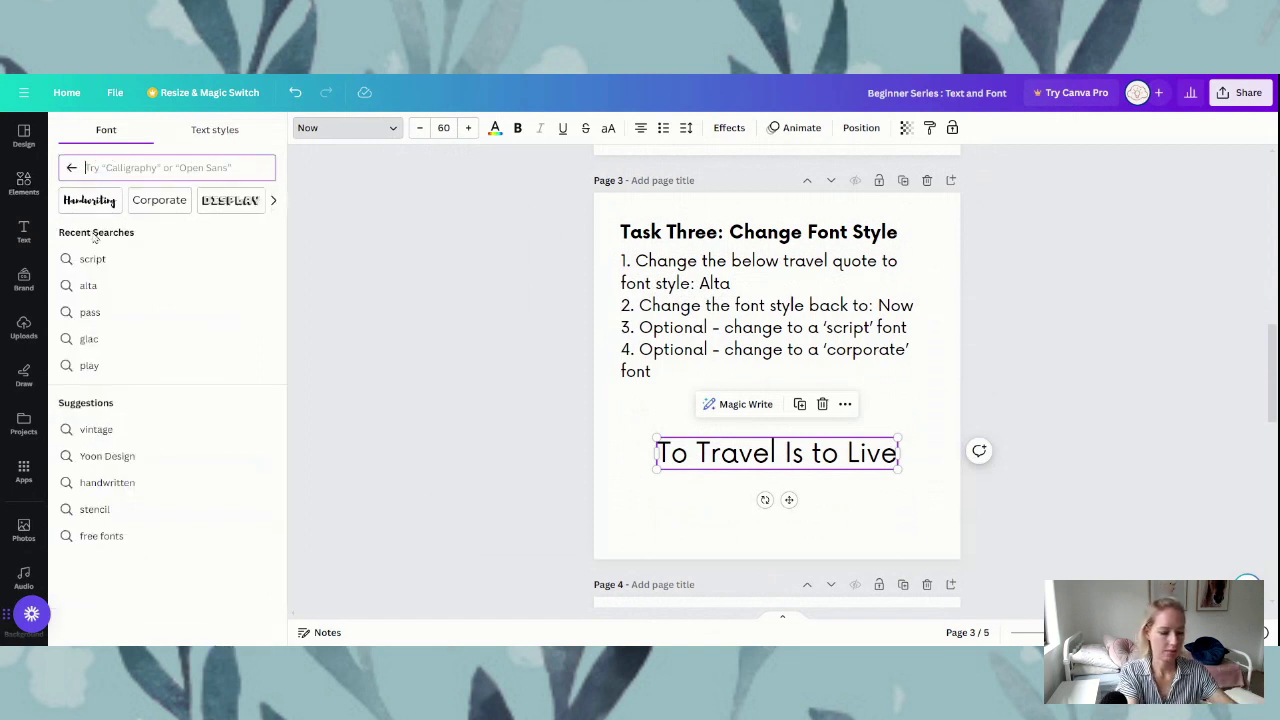
type("alta")
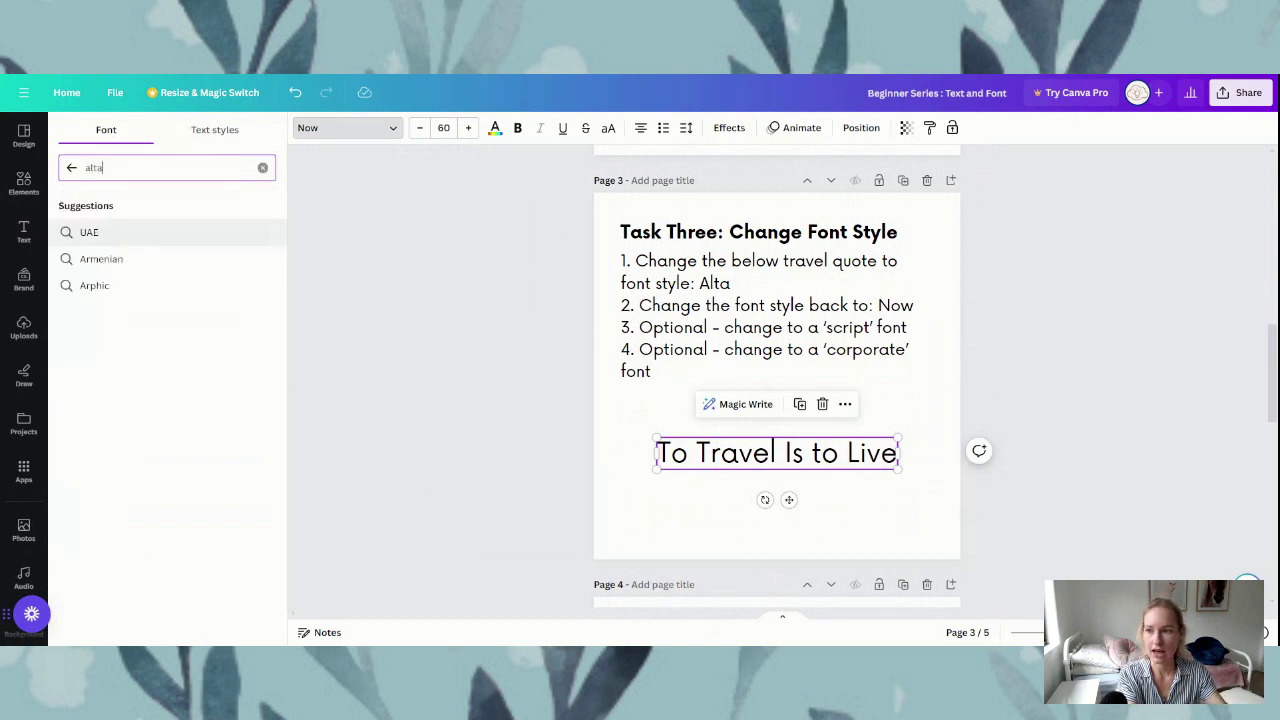
key("Return")
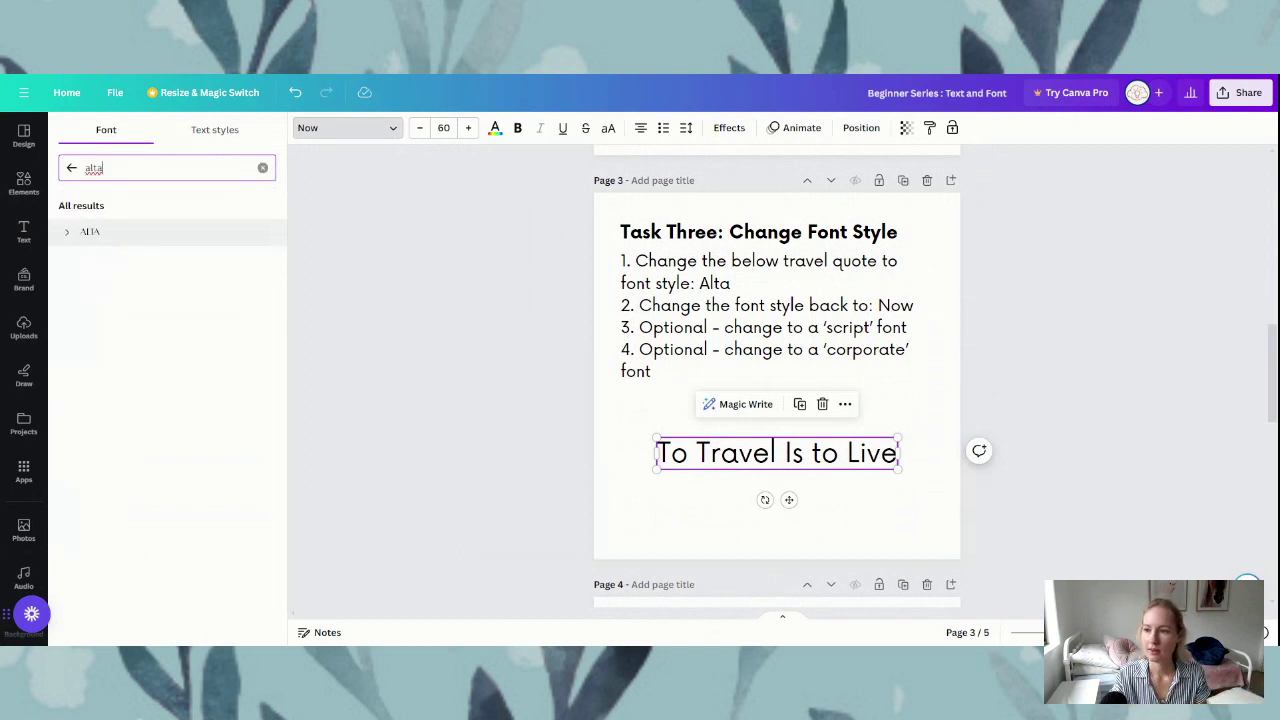
left_click(87, 236)
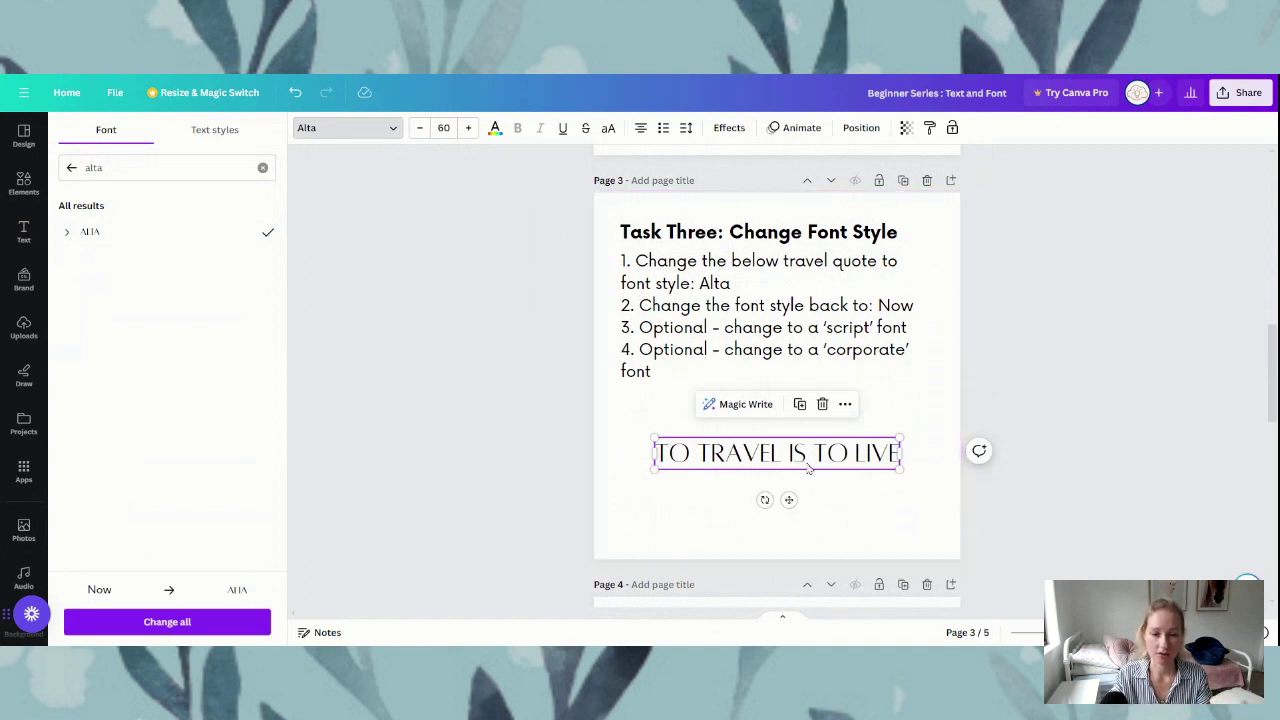
left_click(671, 502)
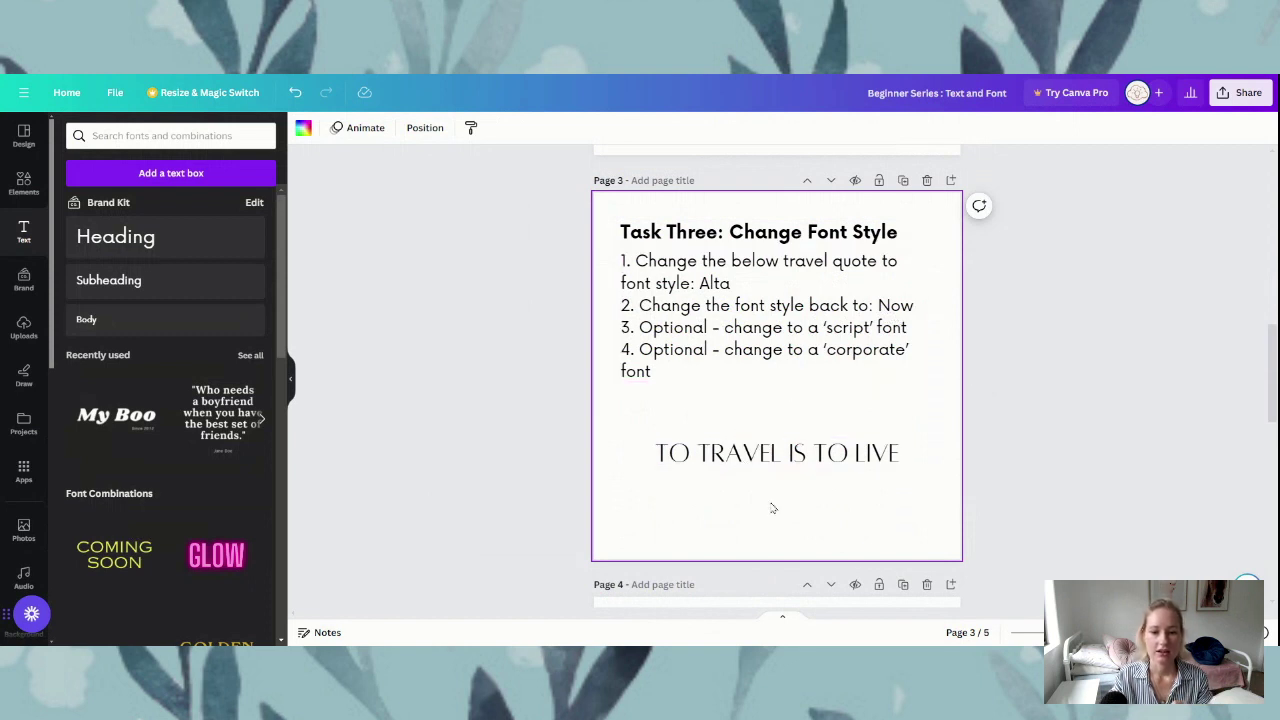
Reopen the quote's font list and clear the previous 'alta' search
left_click(784, 457)
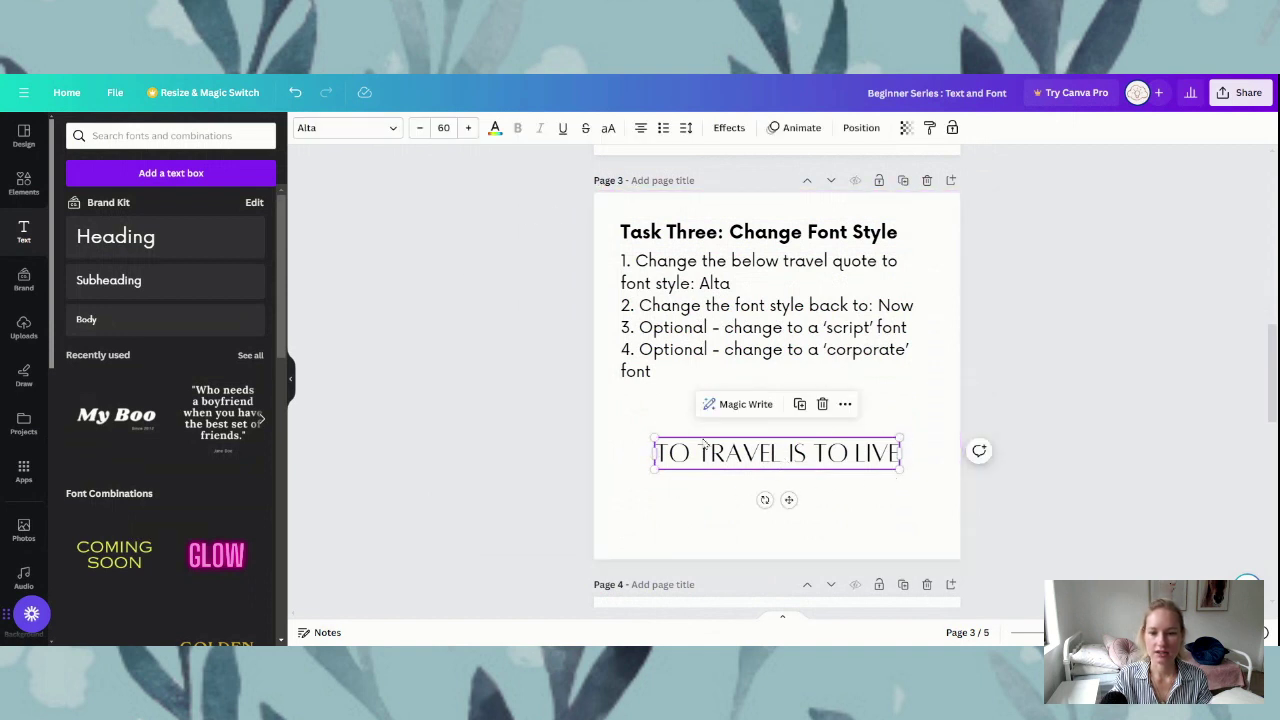
left_click(396, 133)
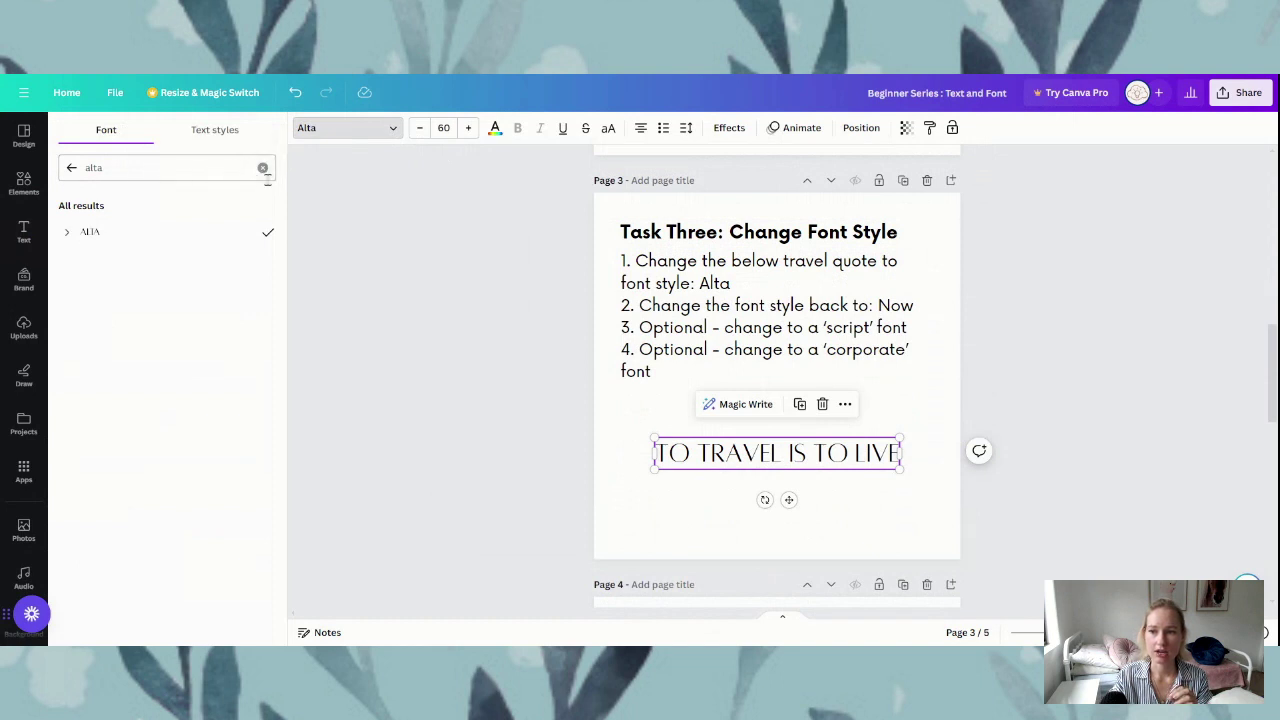
left_click(263, 168)
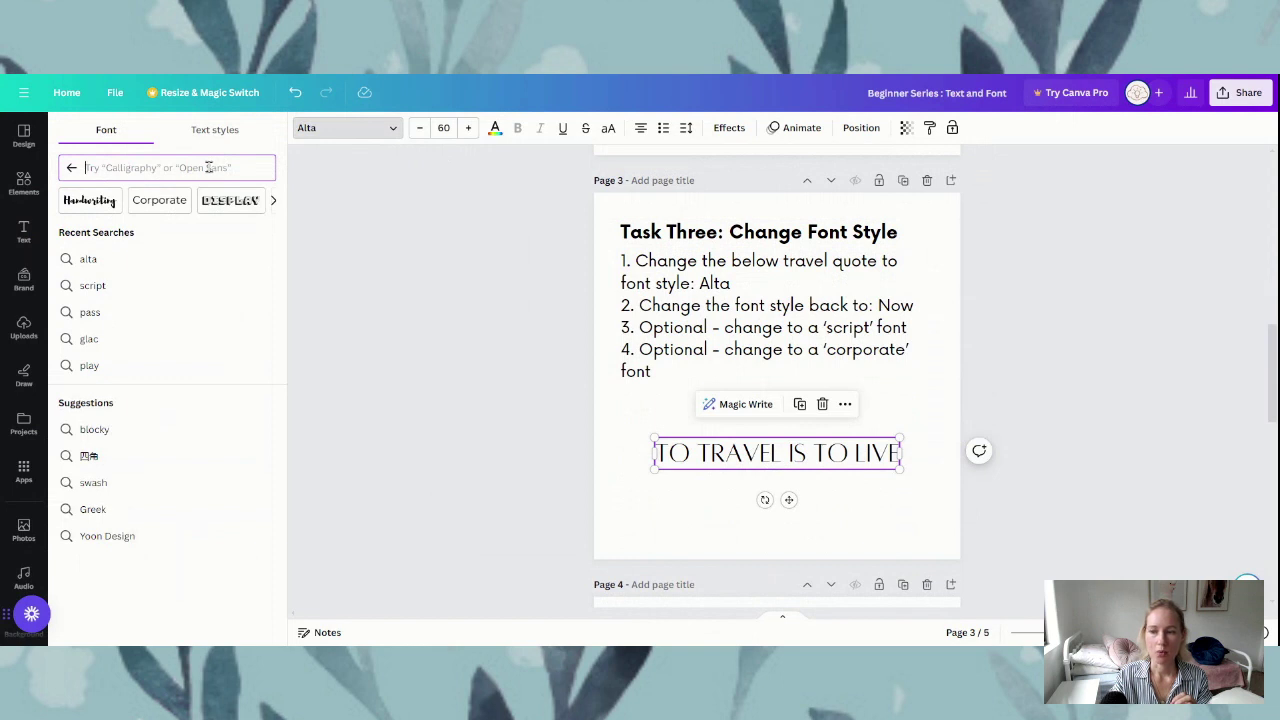
left_click(71, 169)
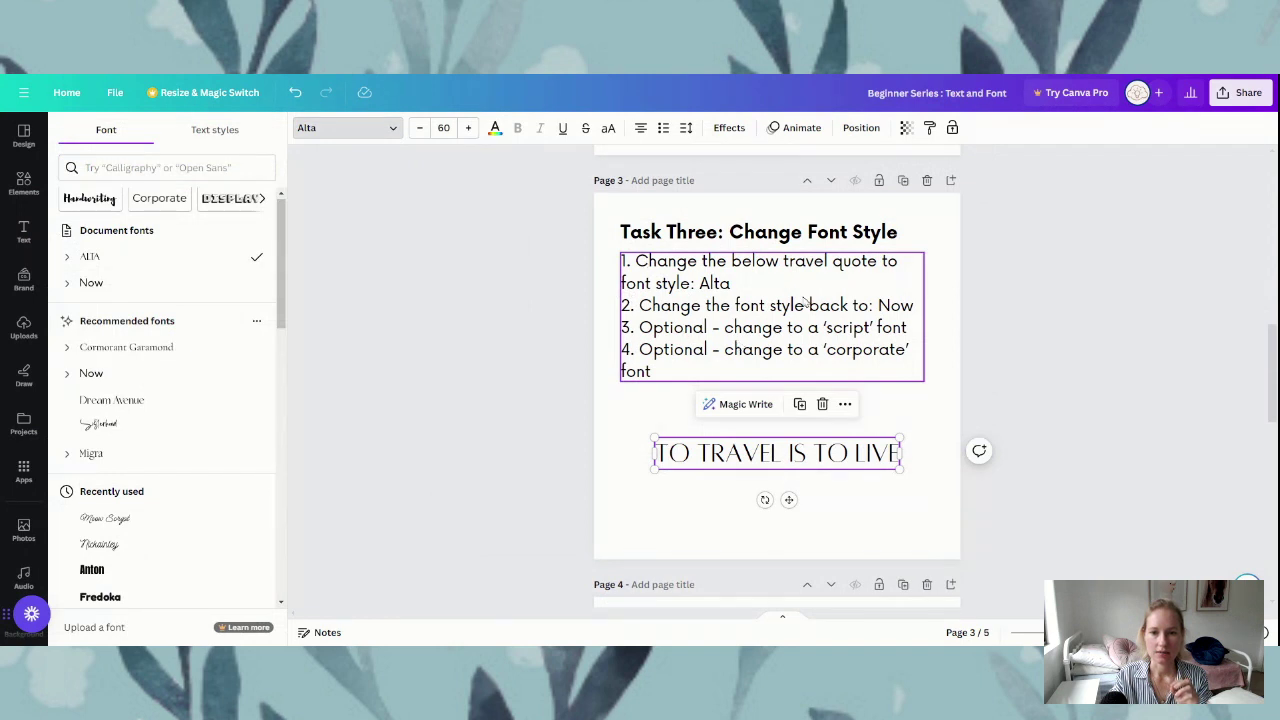
Switch the page 3 quote back to the Now font from Document fonts
left_click(92, 284)
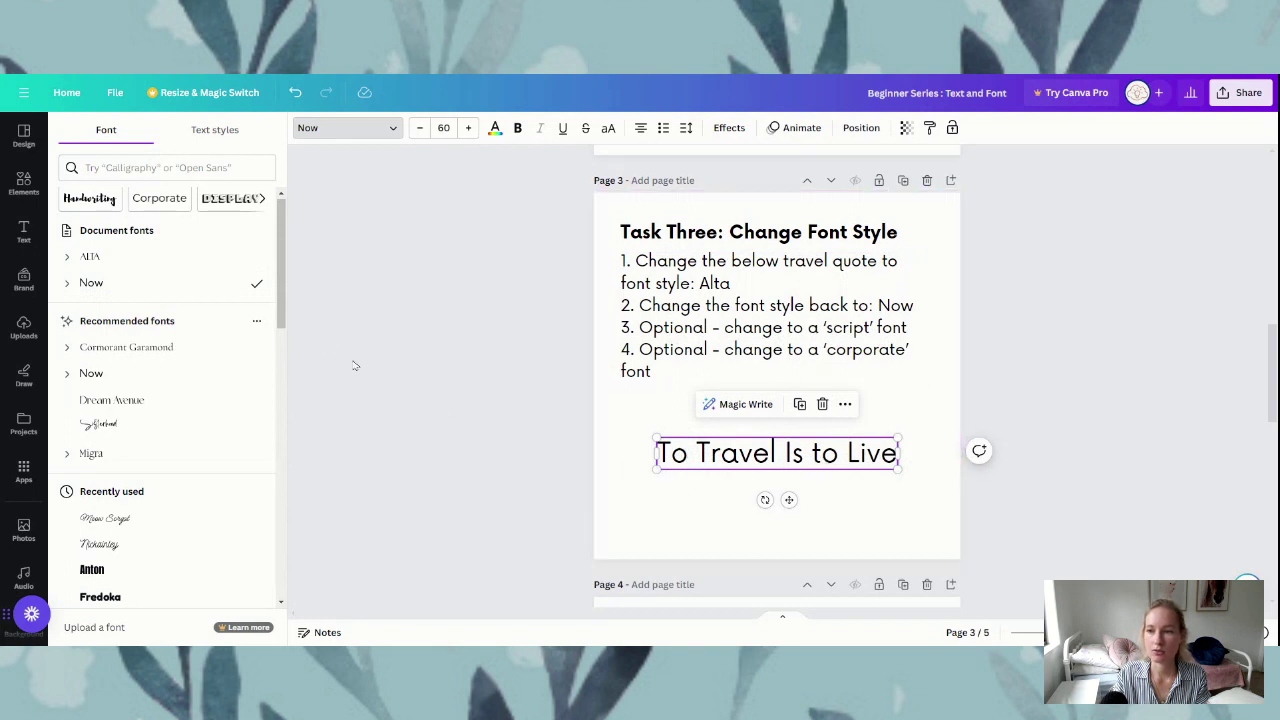
left_click(86, 172)
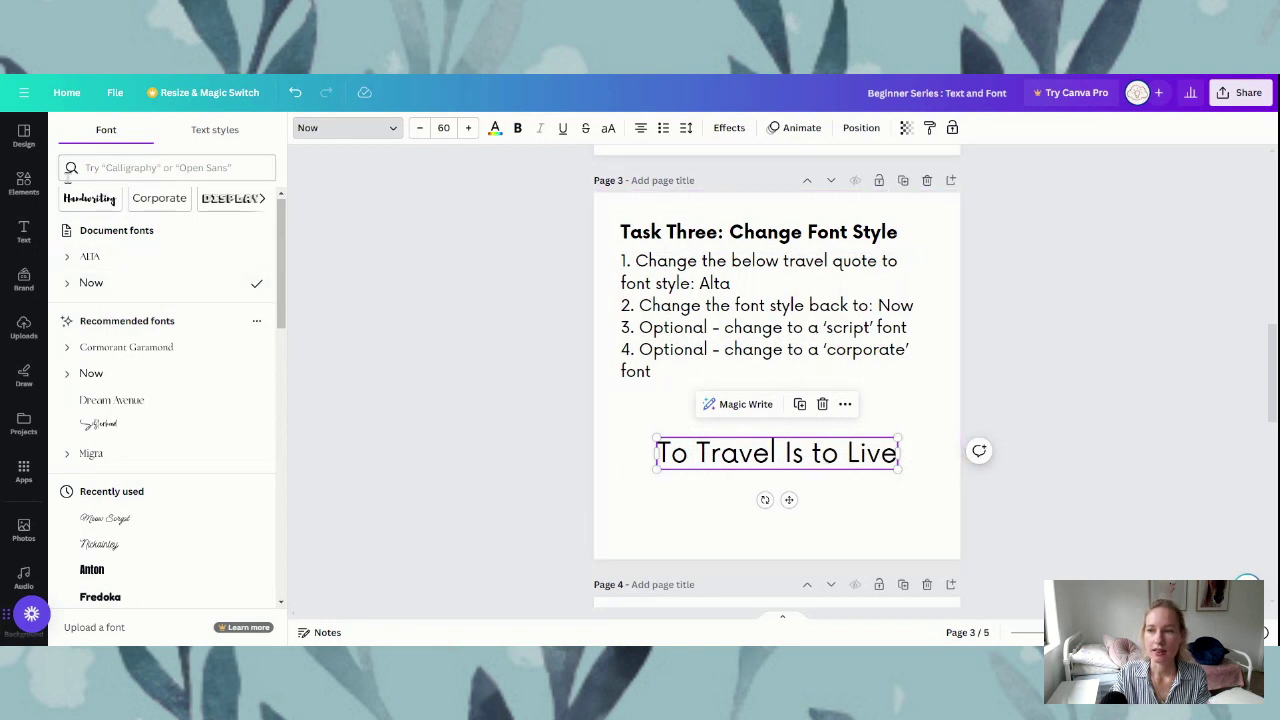
Search the fonts for 'scri' and browse the script font results
left_click(155, 170)
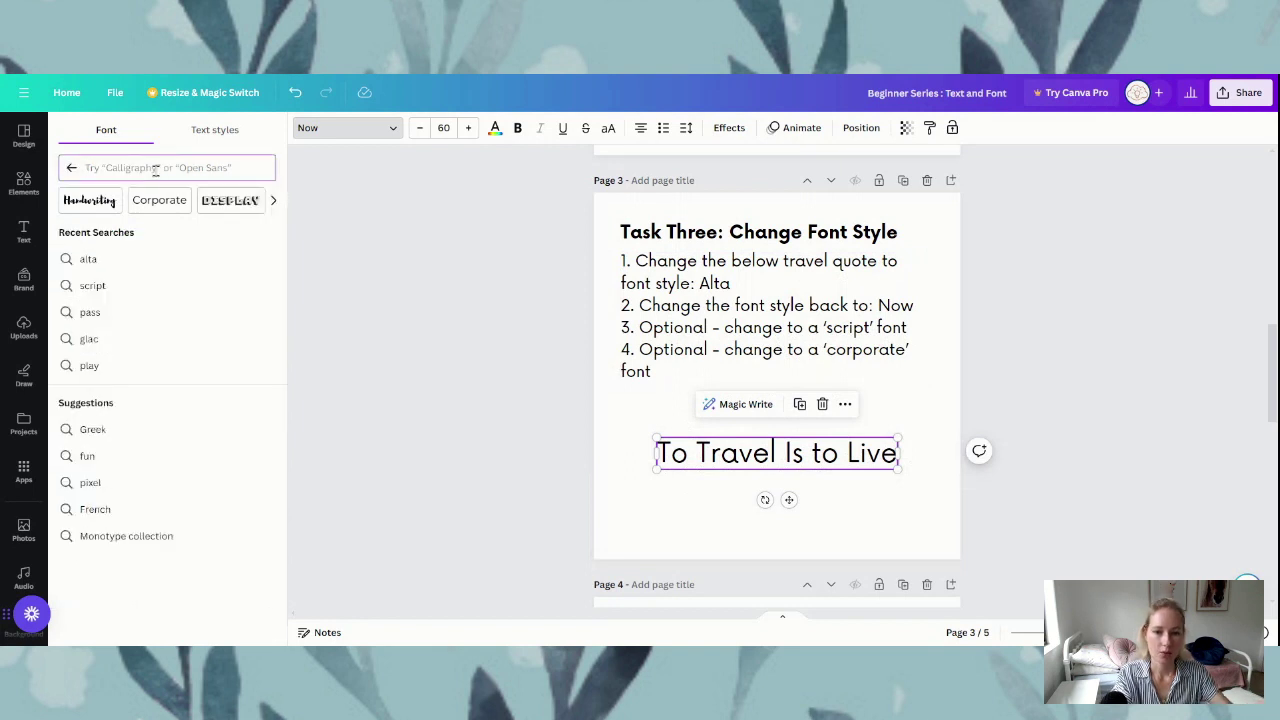
type("script")
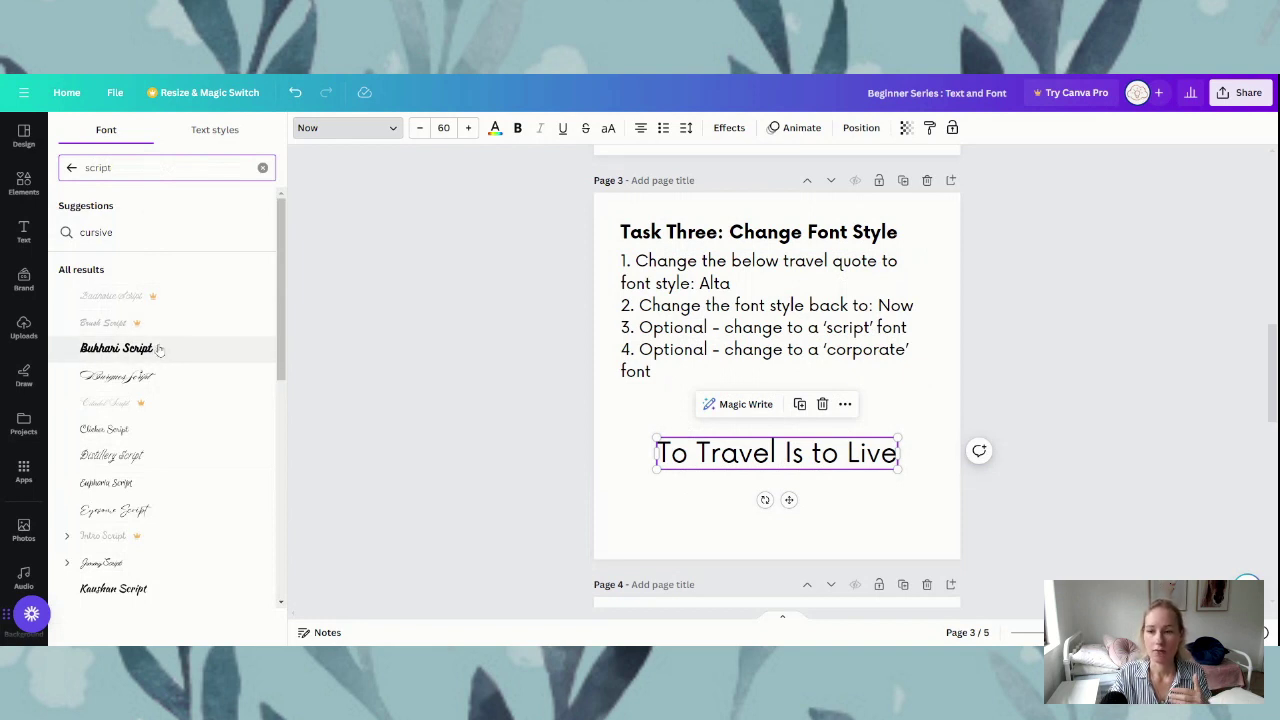
scroll(158, 421, "down", 1)
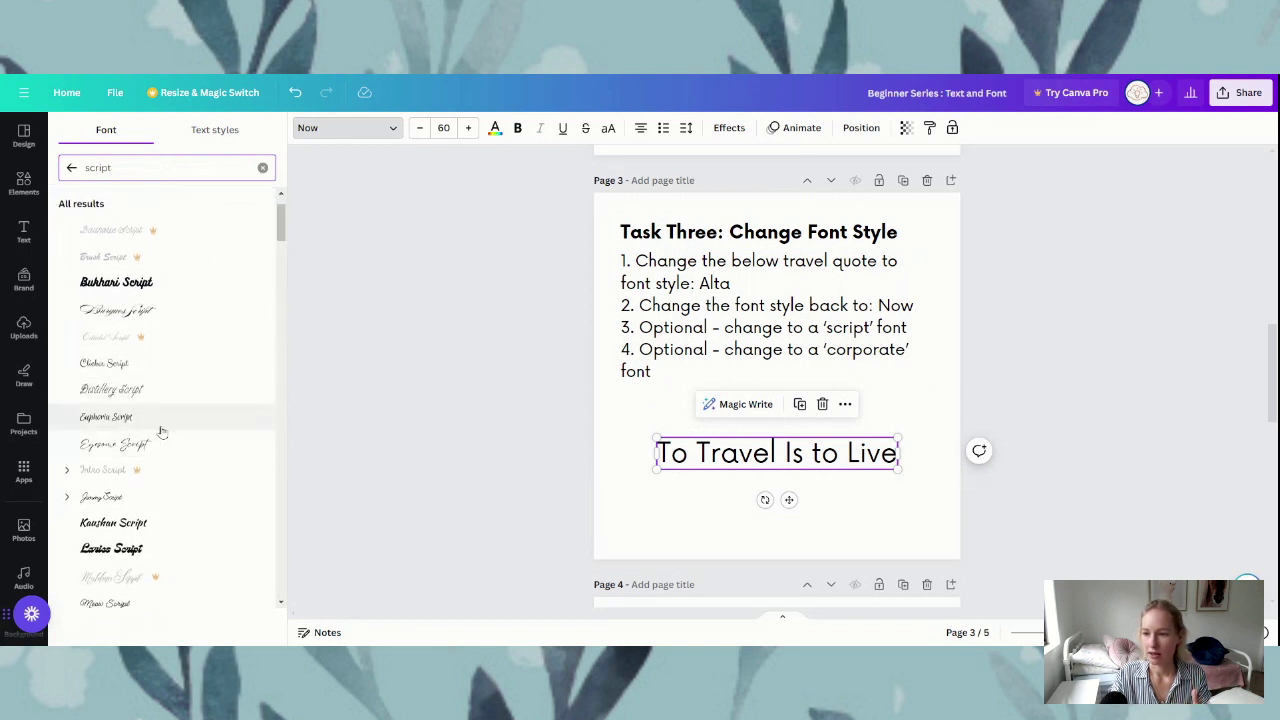
scroll(155, 505, "down", 1)
scroll(157, 510, "down", 1)
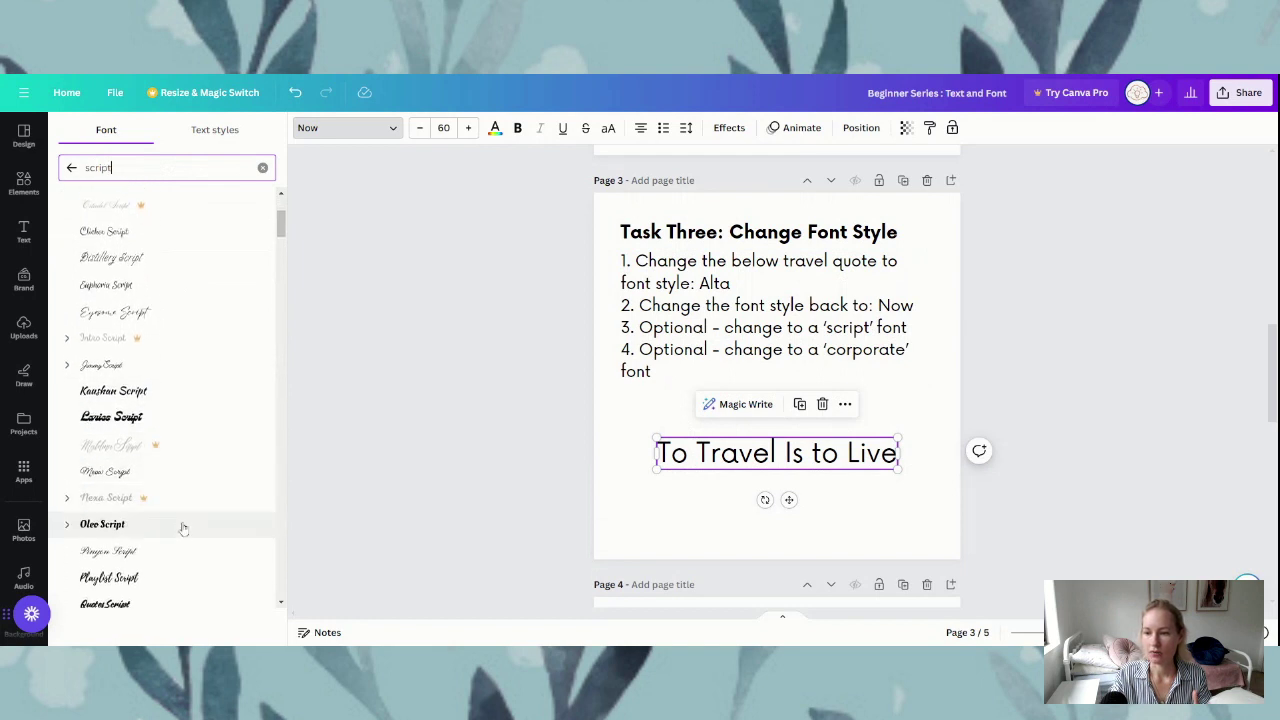
Try Oleo Script and then Tropika Script on the page 3 quote
left_click(90, 525)
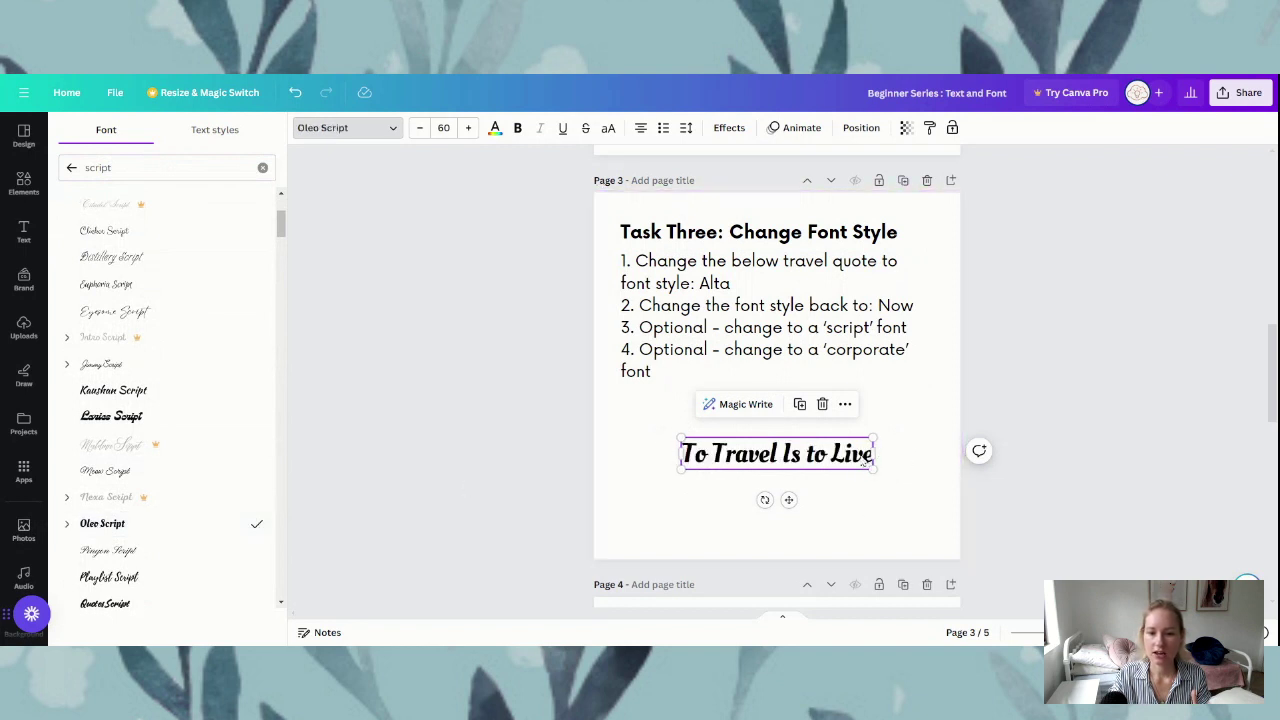
scroll(108, 532, "down", 3)
scroll(108, 532, "down", 6)
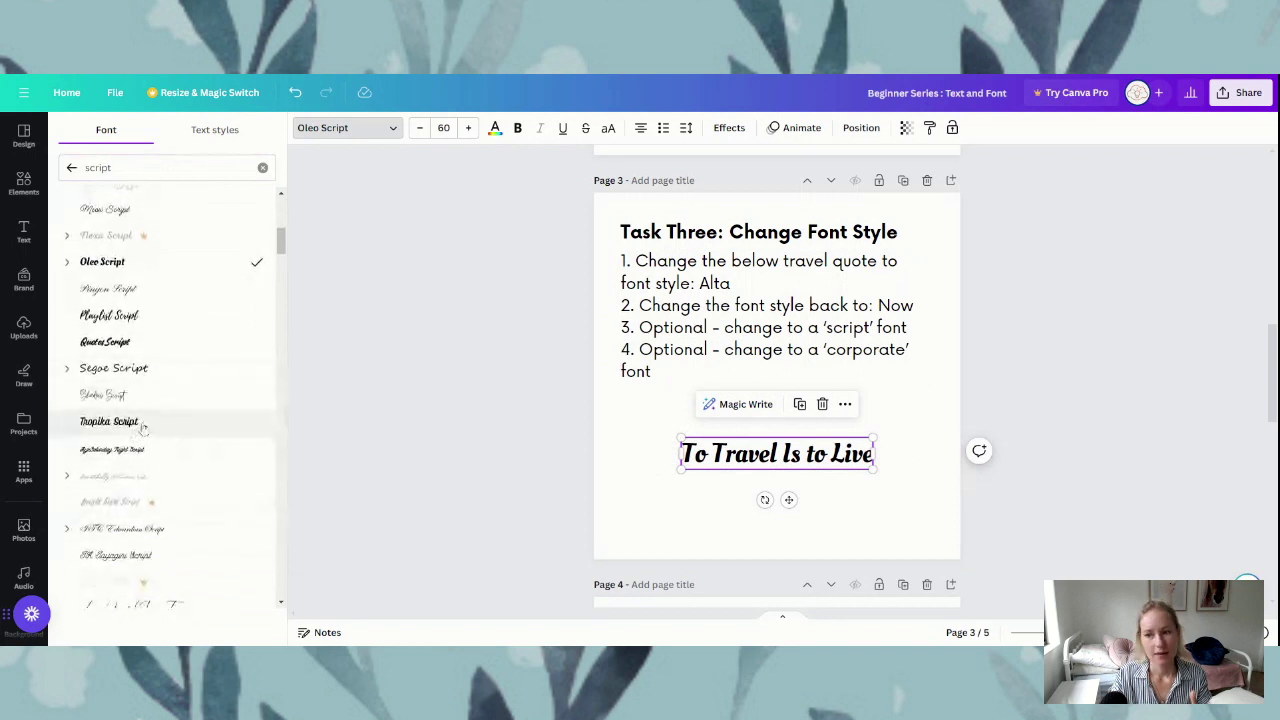
left_click(139, 421)
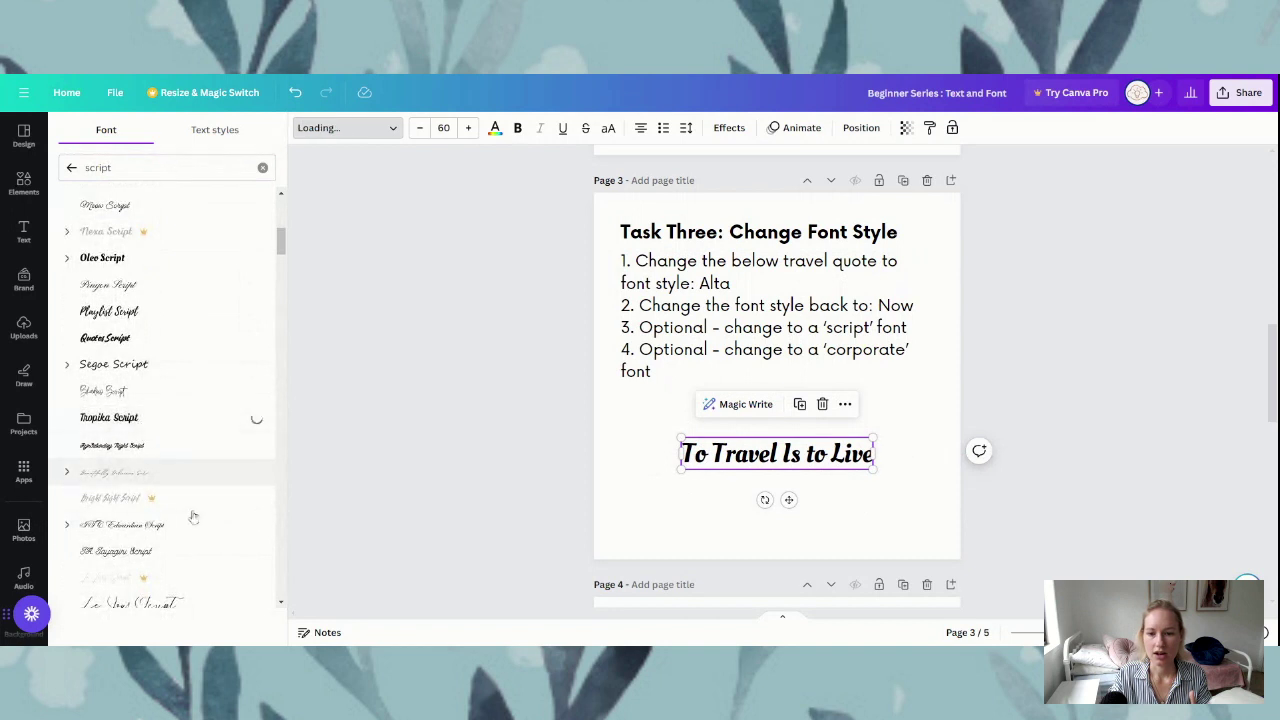
Try Adam Script and Cloud Script, then settle on Magnolia Script
scroll(181, 518, "down", 1)
scroll(183, 518, "down", 2)
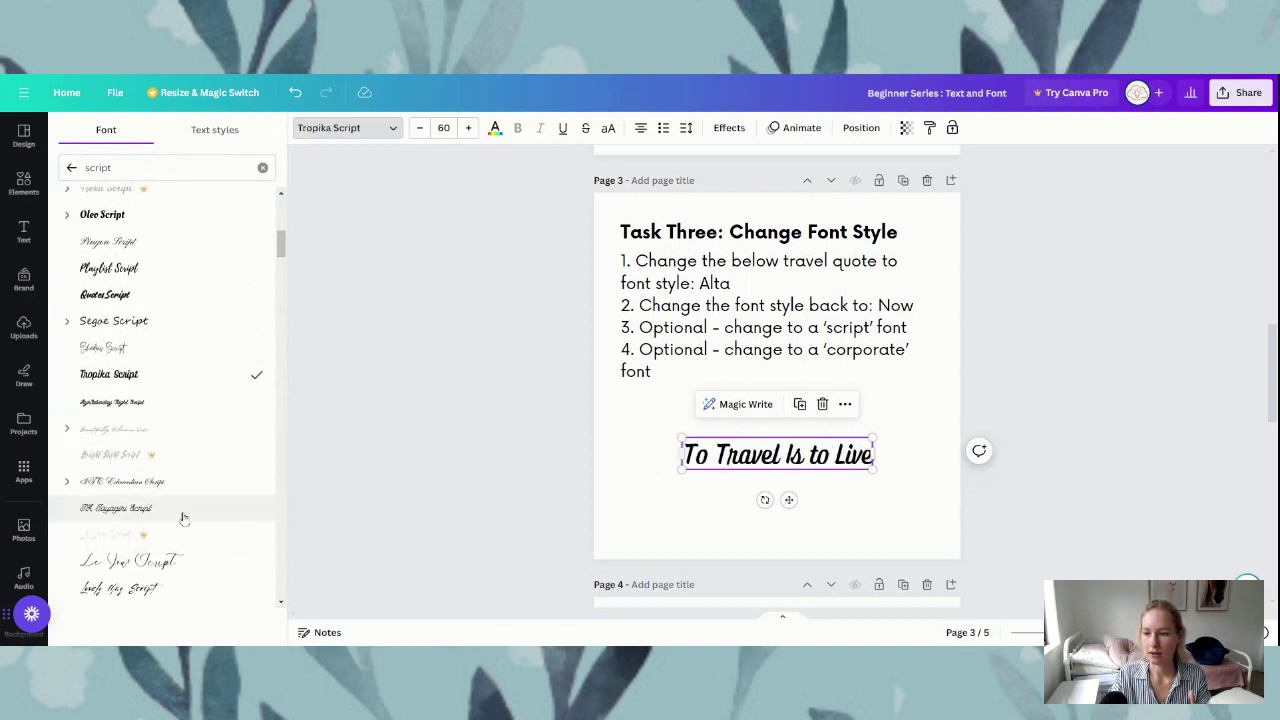
scroll(180, 520, "down", 7)
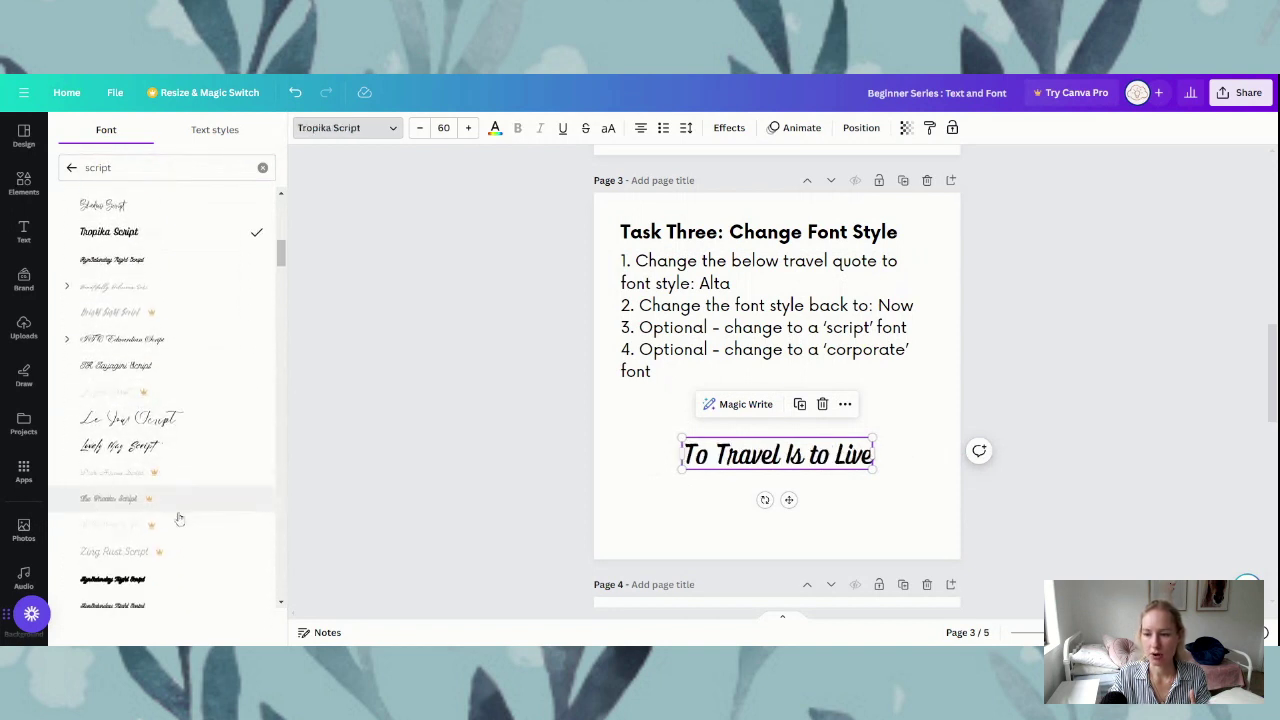
scroll(171, 560, "down", 3)
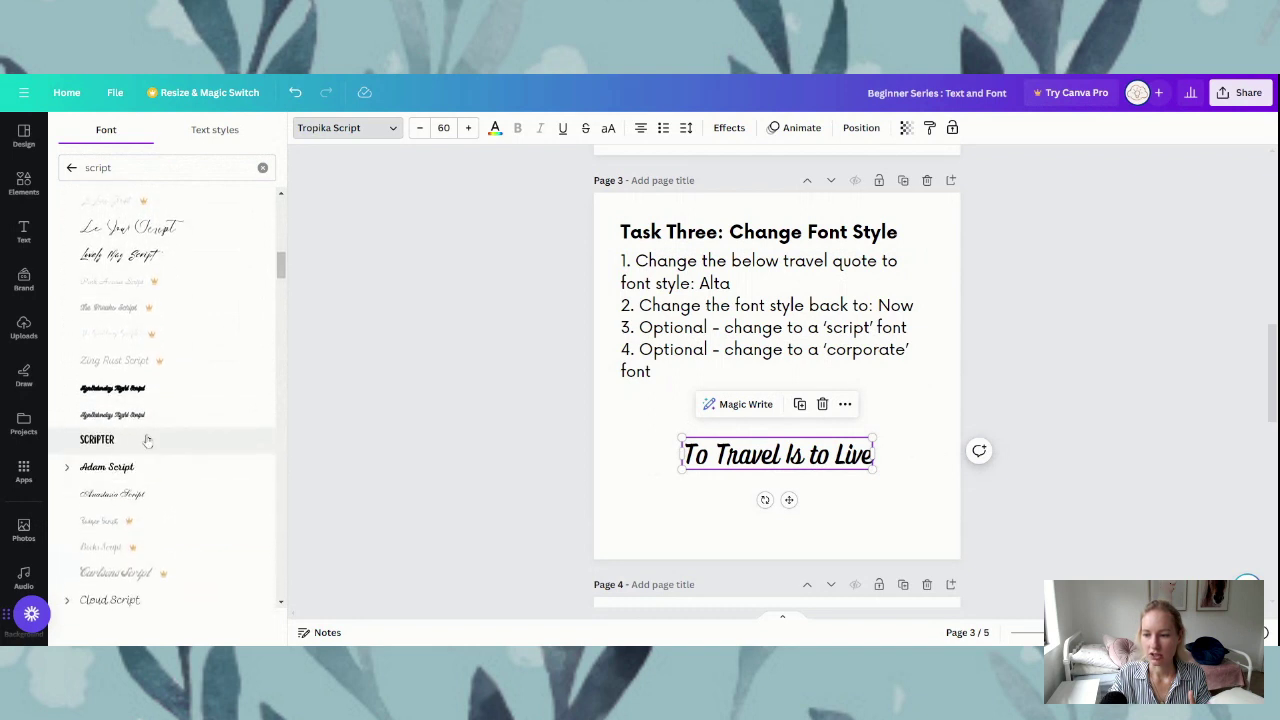
left_click(169, 450)
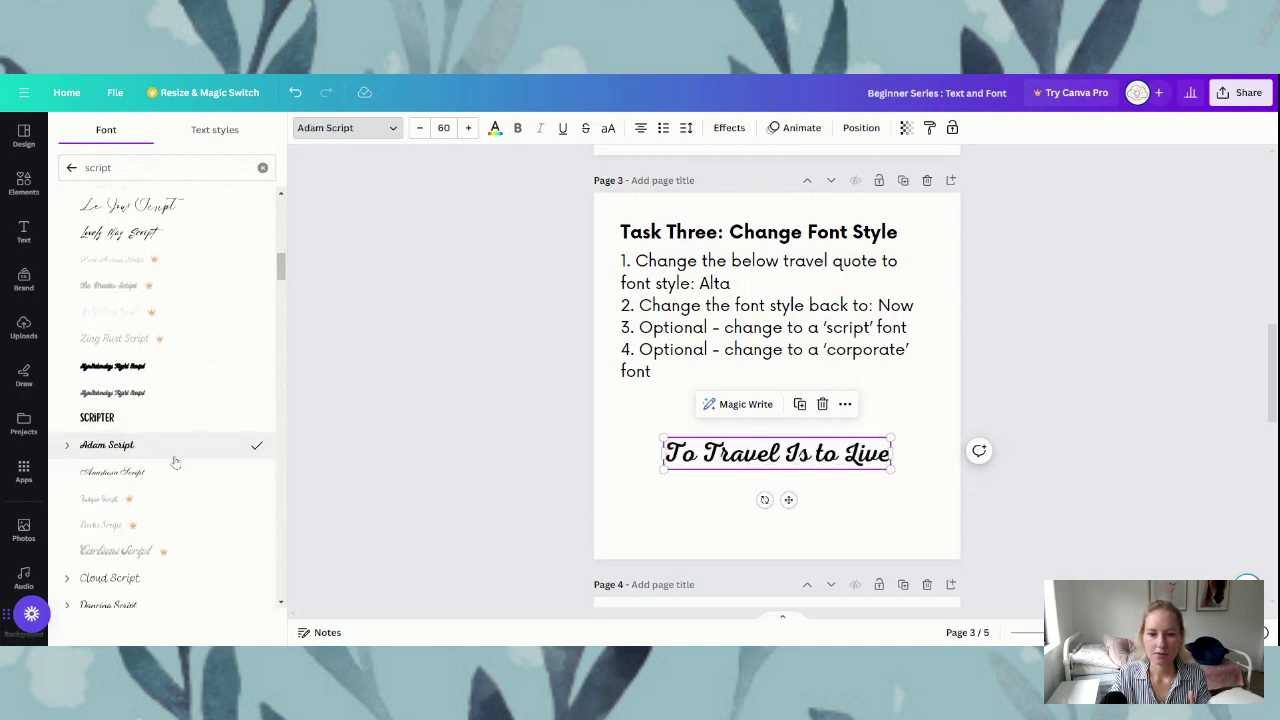
scroll(171, 486, "down", 6)
left_click(144, 384)
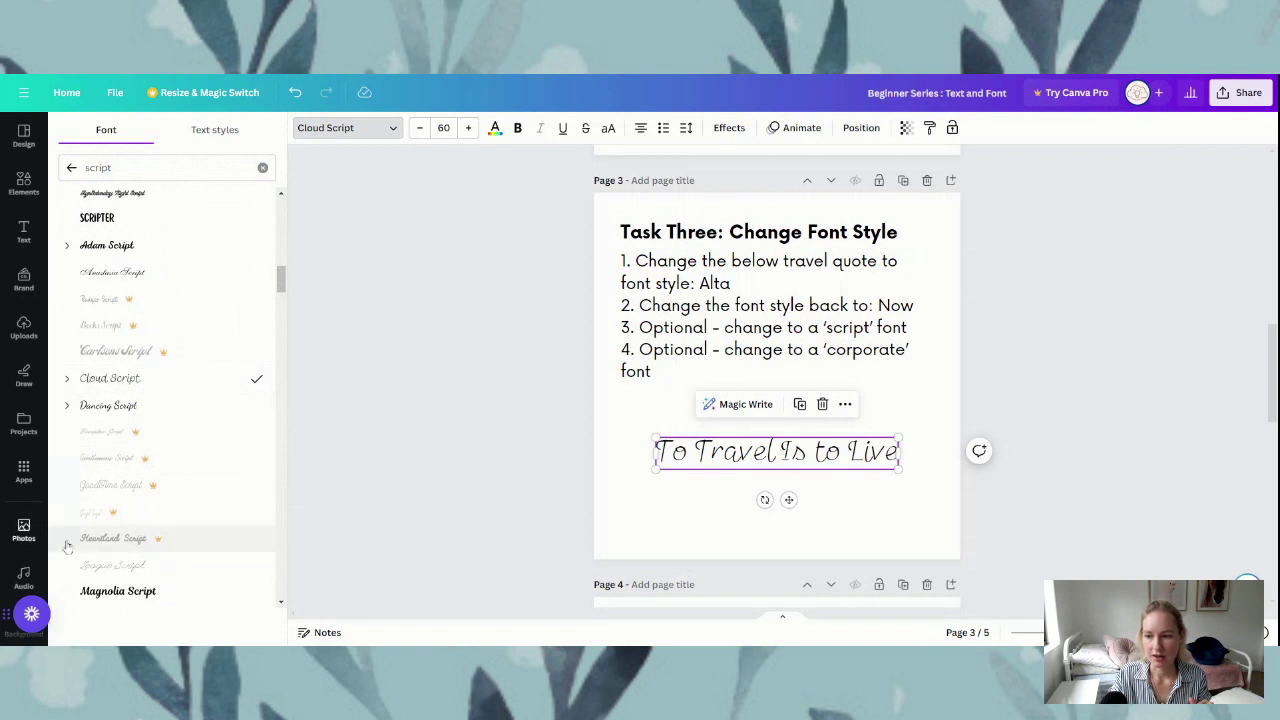
scroll(130, 545, "down", 1)
left_click(160, 532)
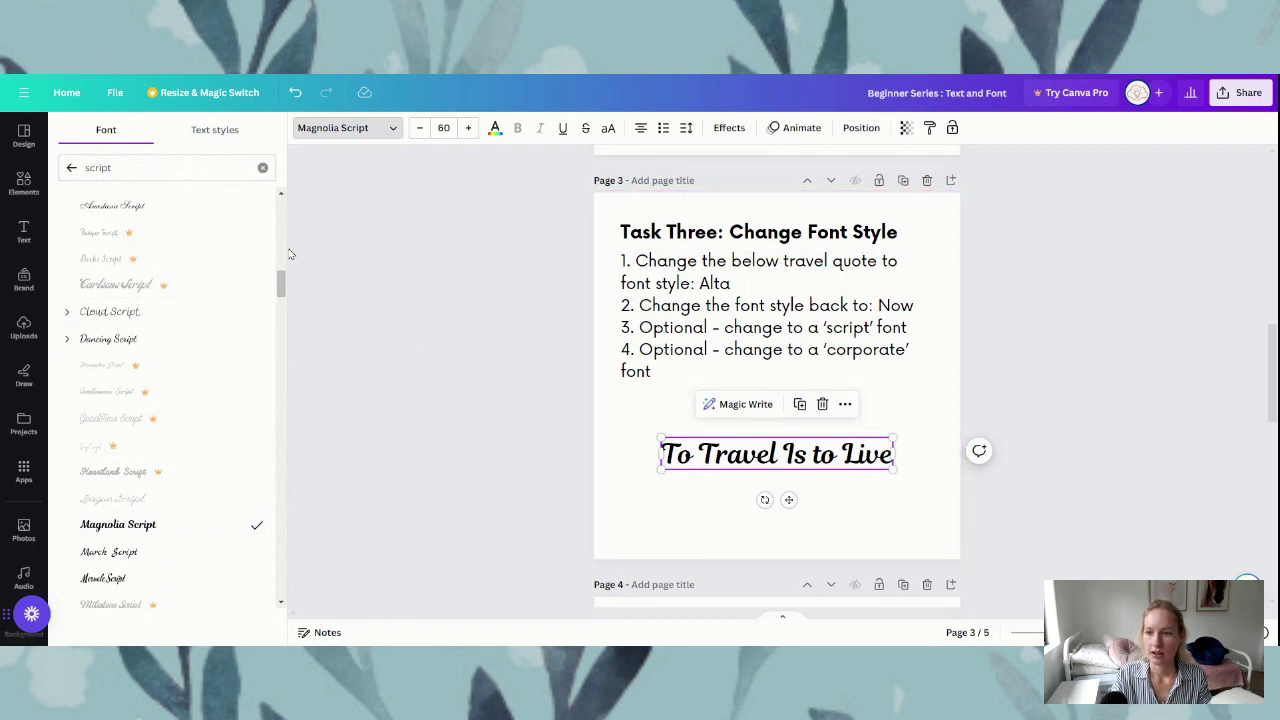
Clear the script font search and list the Corporate font category instead
left_click(263, 170)
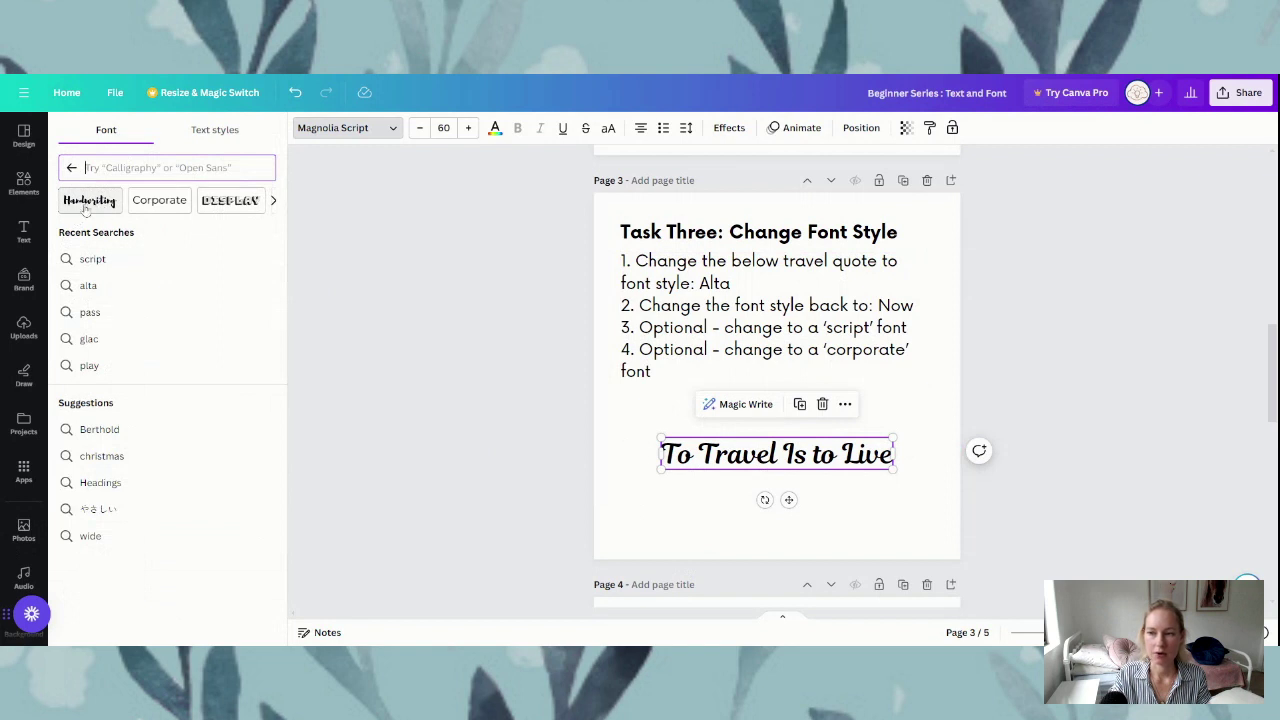
left_click(275, 201)
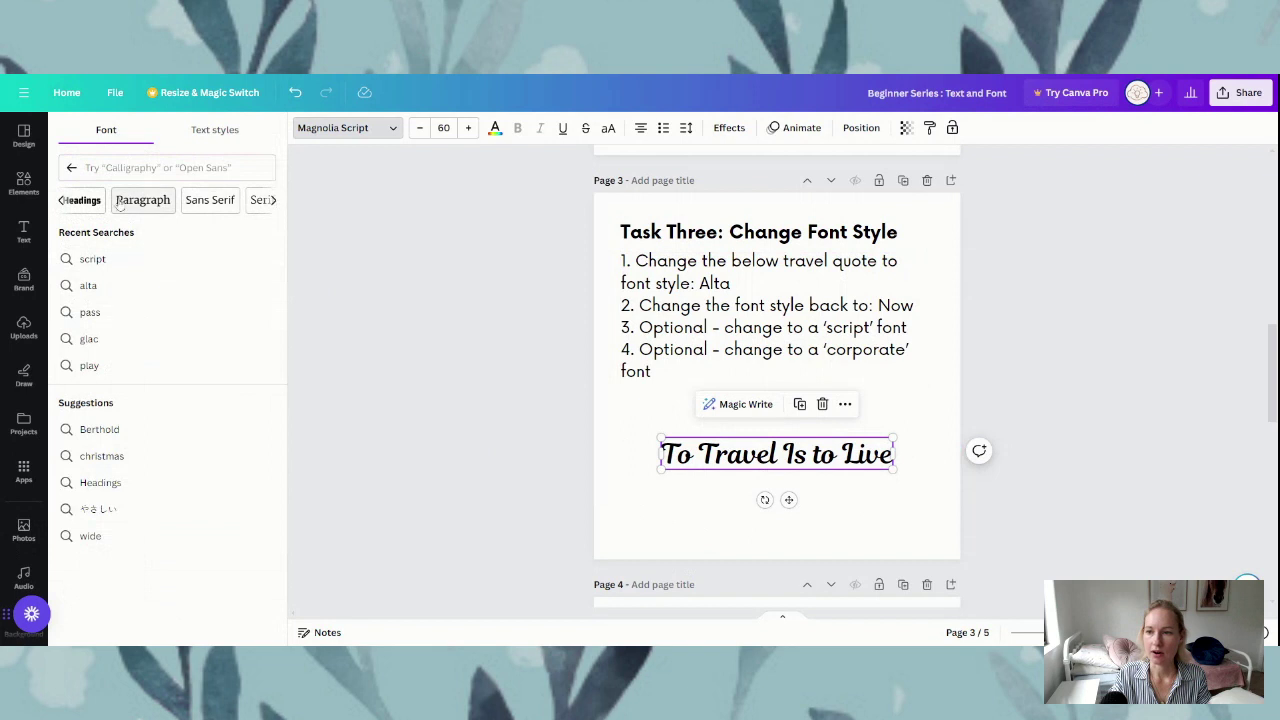
left_click(273, 201)
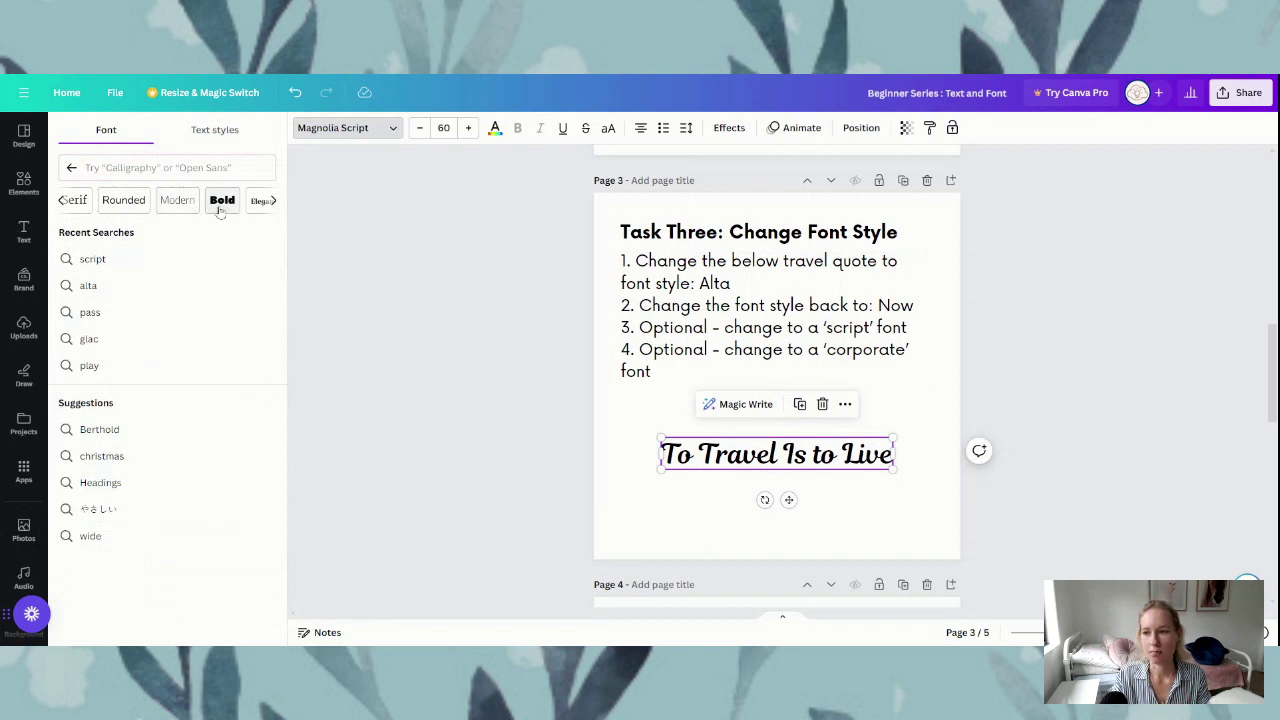
left_click(62, 203)
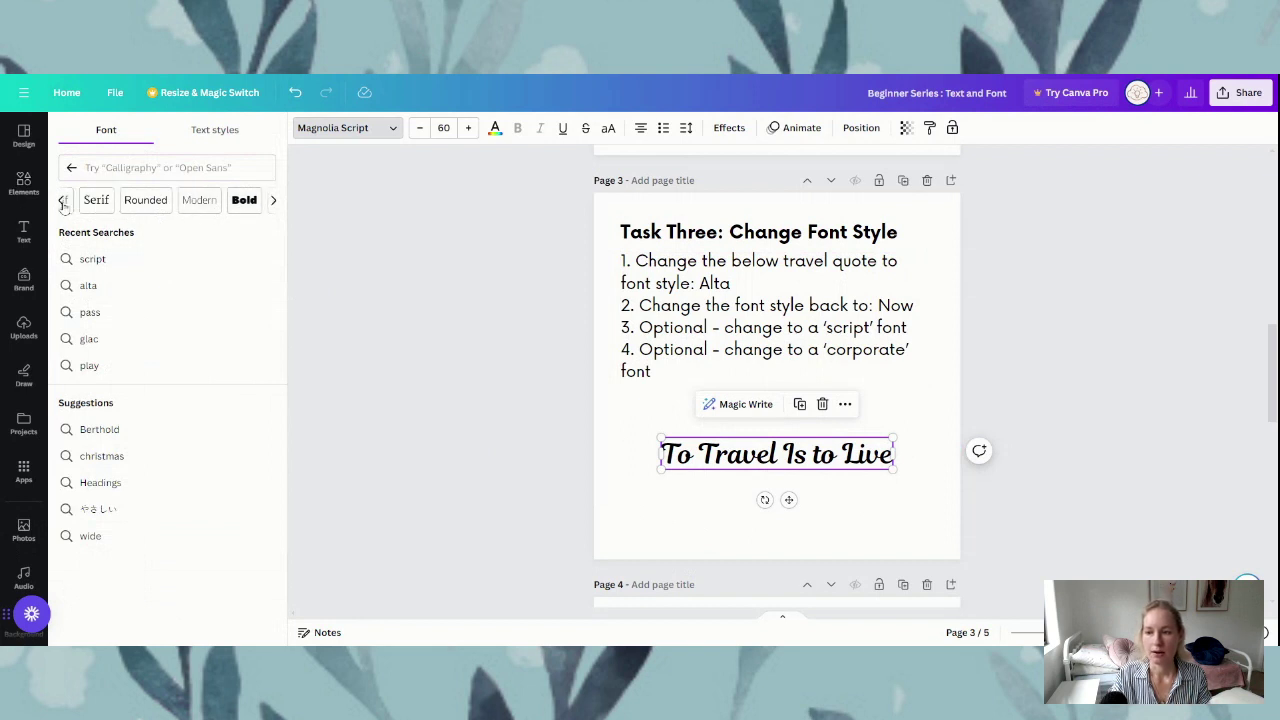
left_click(62, 203)
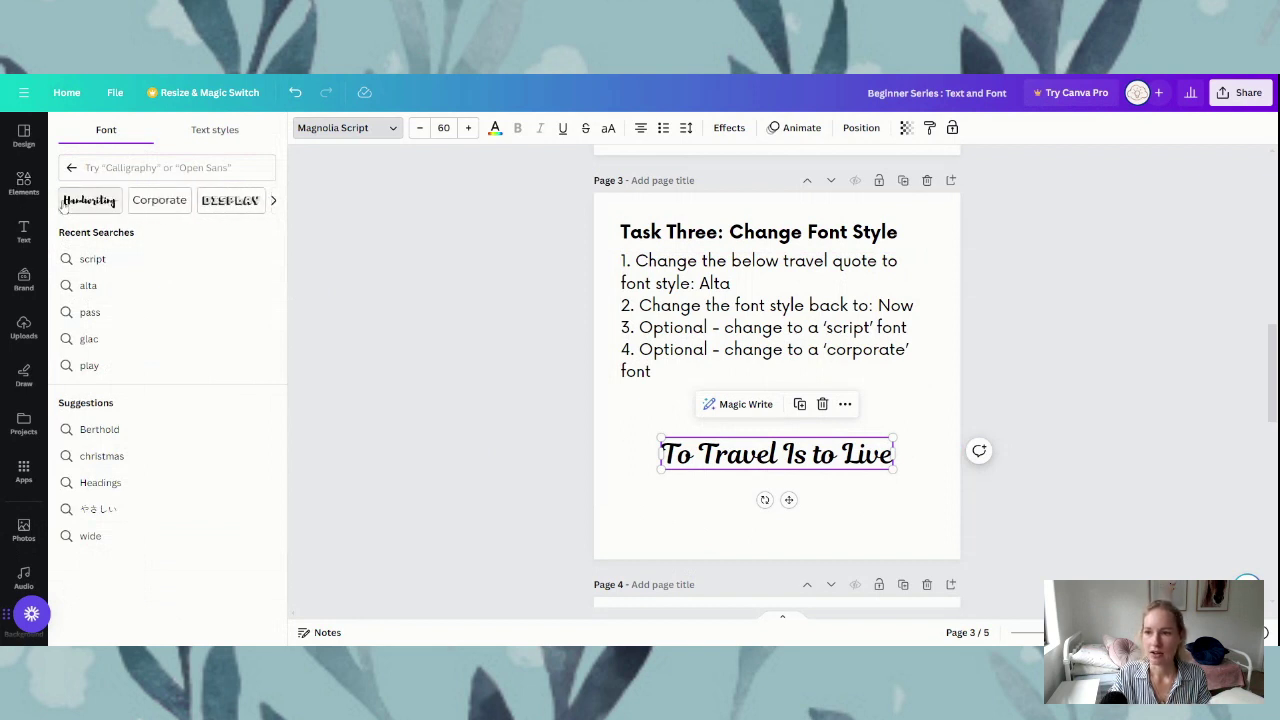
left_click(160, 202)
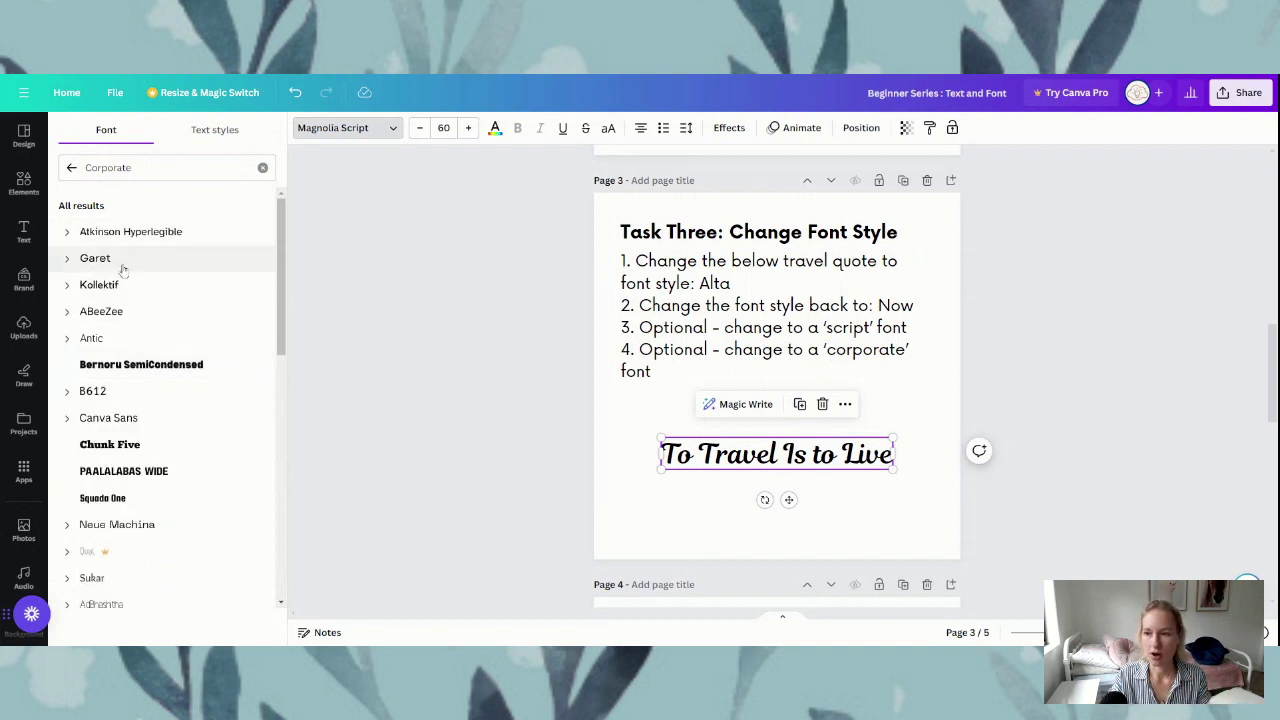
Try Garet, Antic, Canva Sans, Squada One and Neue Machina on the quote, settling on Sukar
left_click(110, 262)
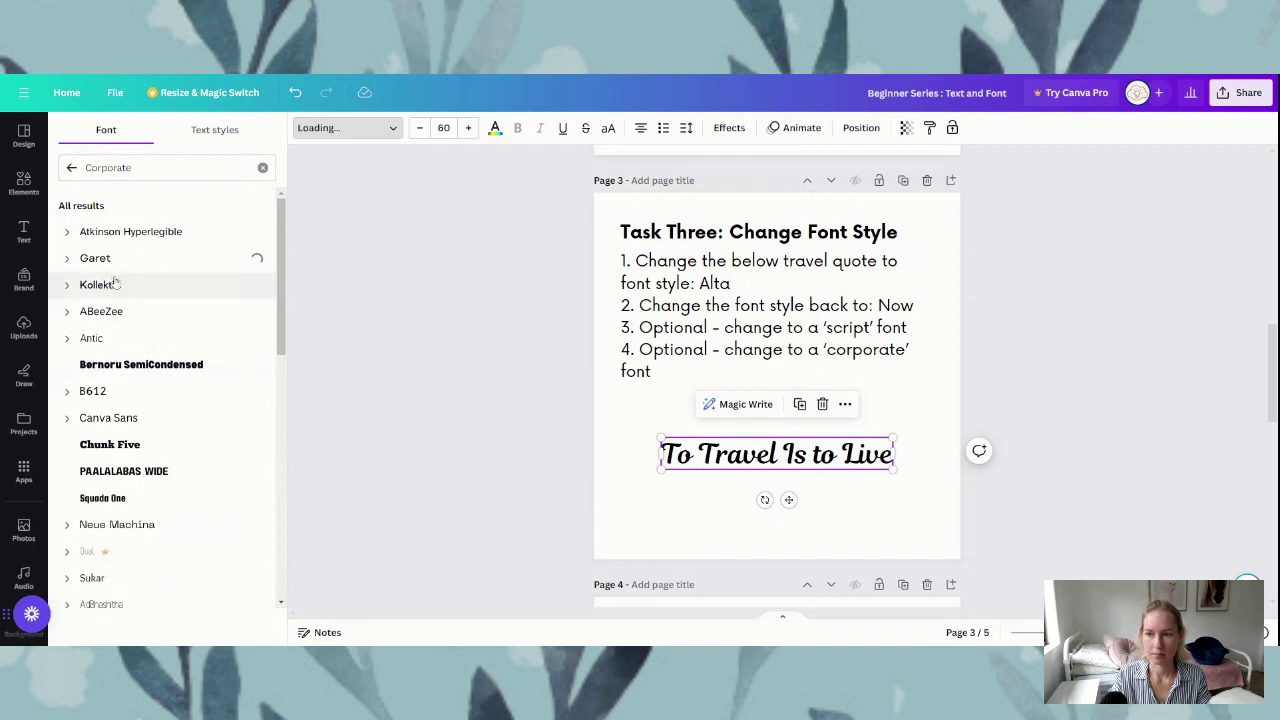
left_click(121, 338)
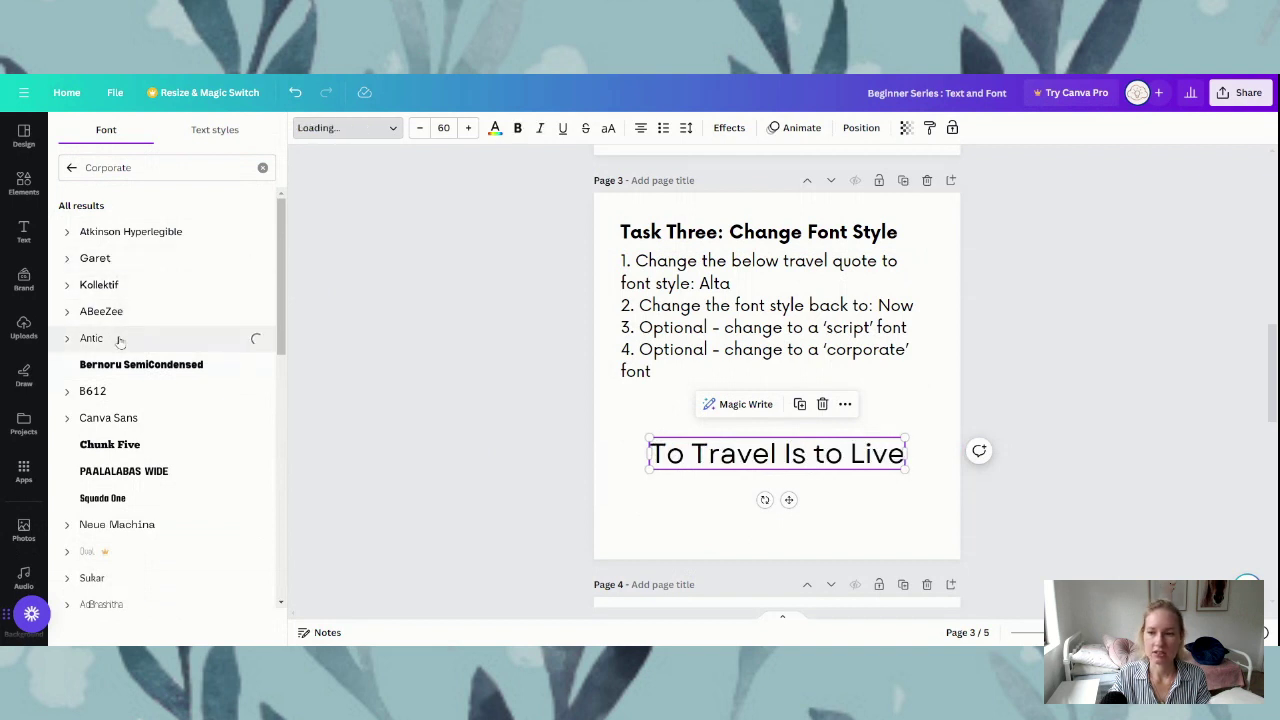
left_click(110, 419)
left_click(133, 498)
left_click(142, 527)
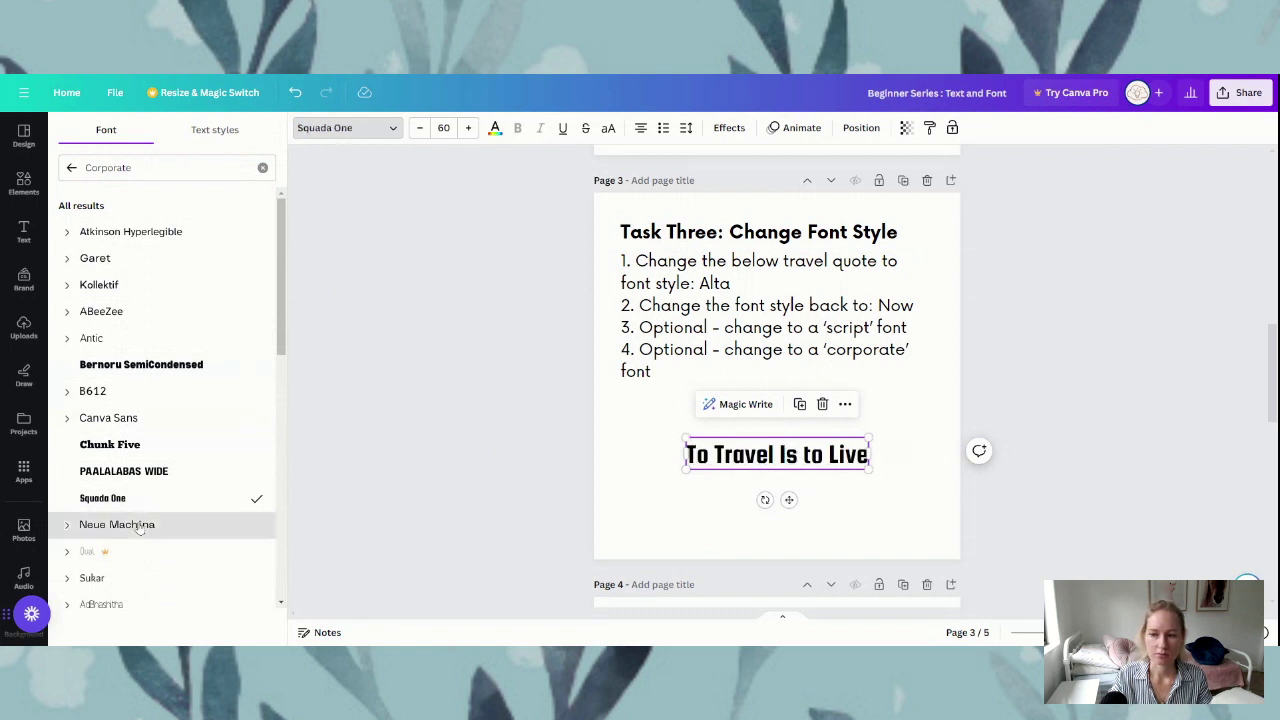
left_click(110, 580)
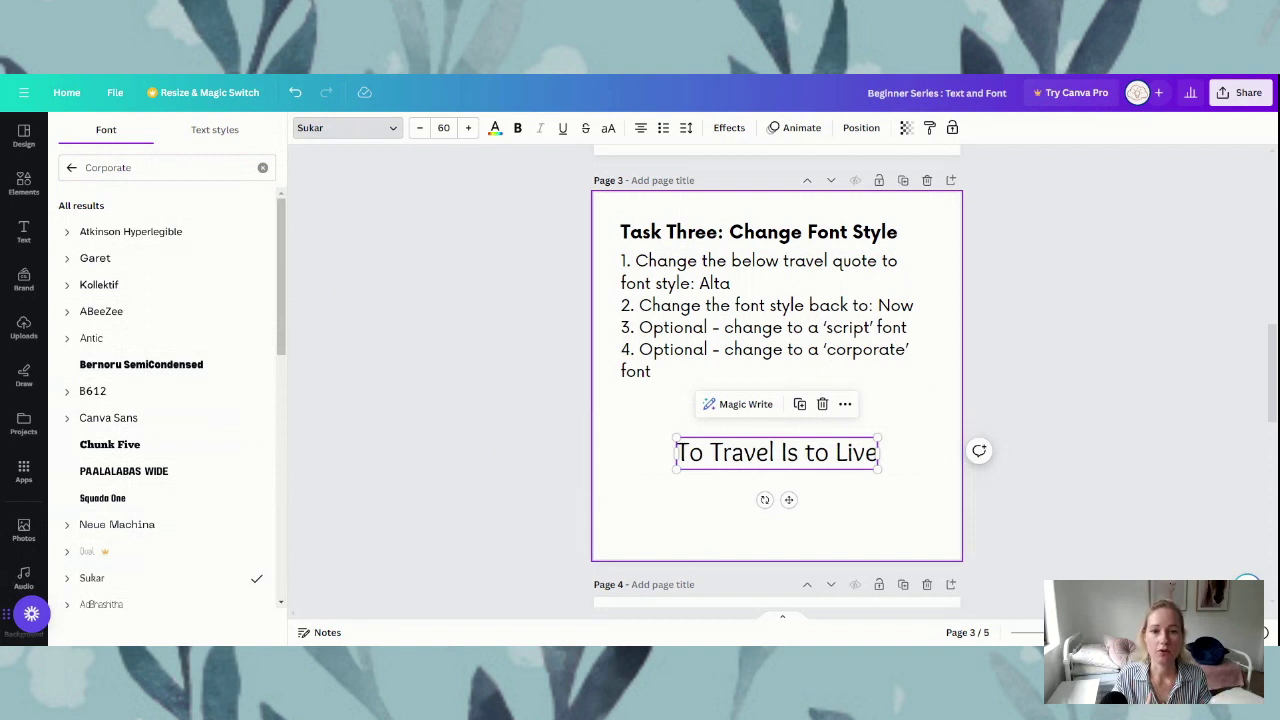
Deselect the page 3 quote and scroll down to page 4's Change Text Colour task
left_click(548, 462)
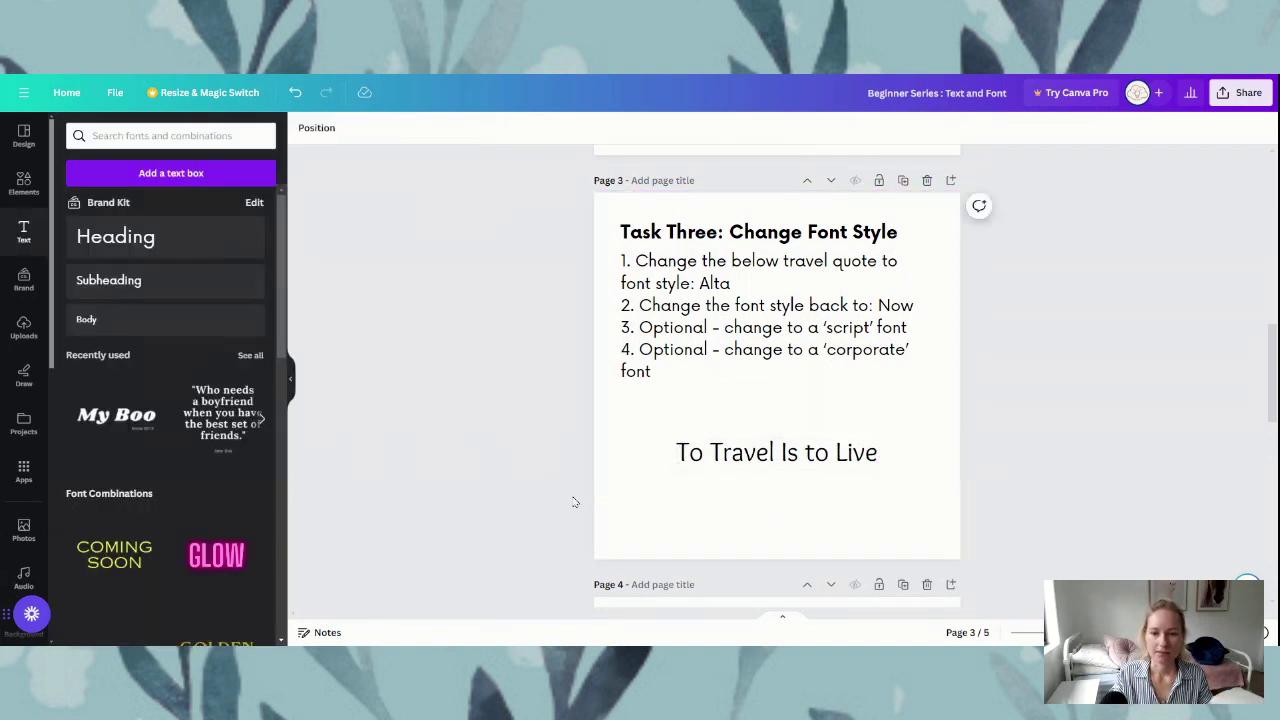
scroll(575, 502, "down", 1)
scroll(575, 502, "down", 5)
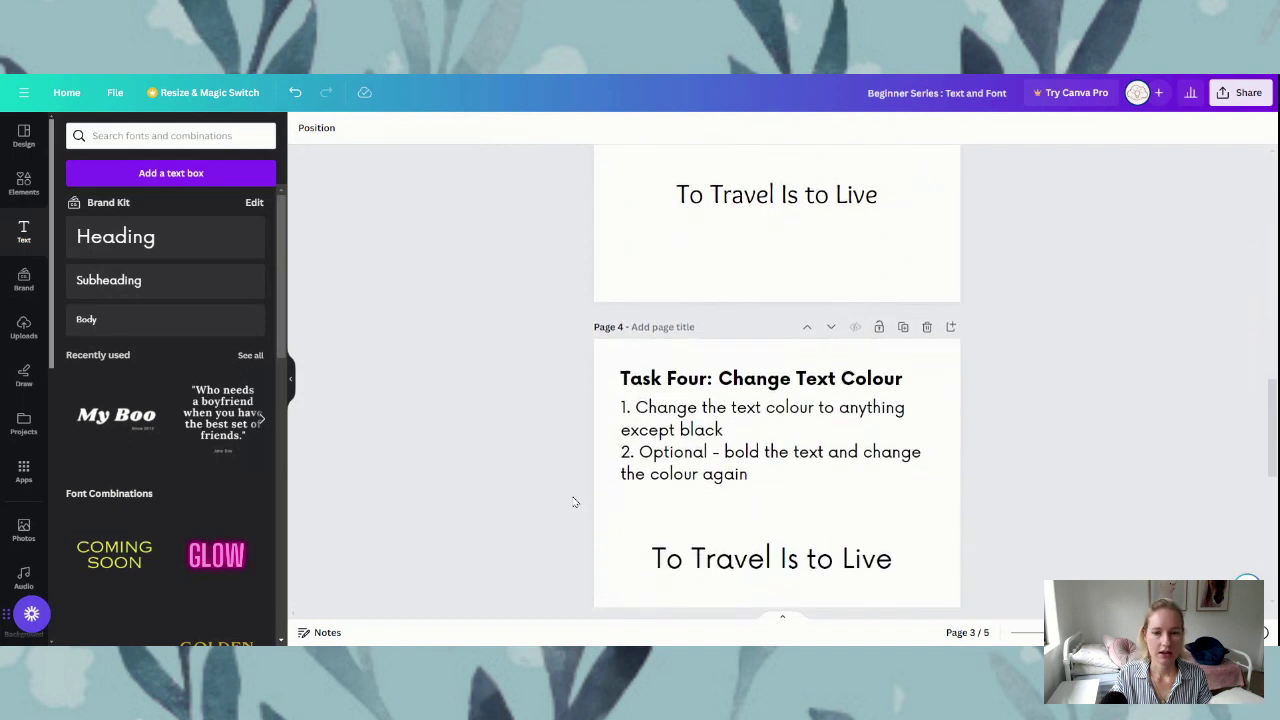
scroll(575, 502, "down", 2)
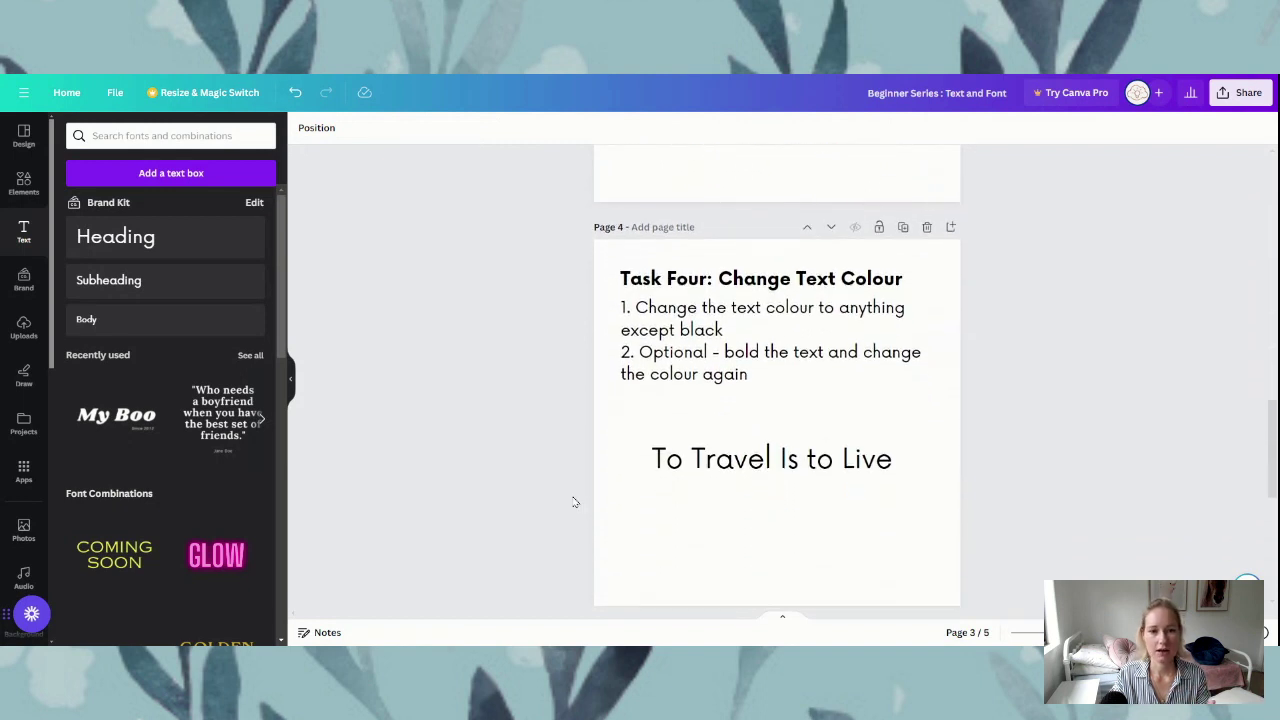
scroll(575, 502, "down", 1)
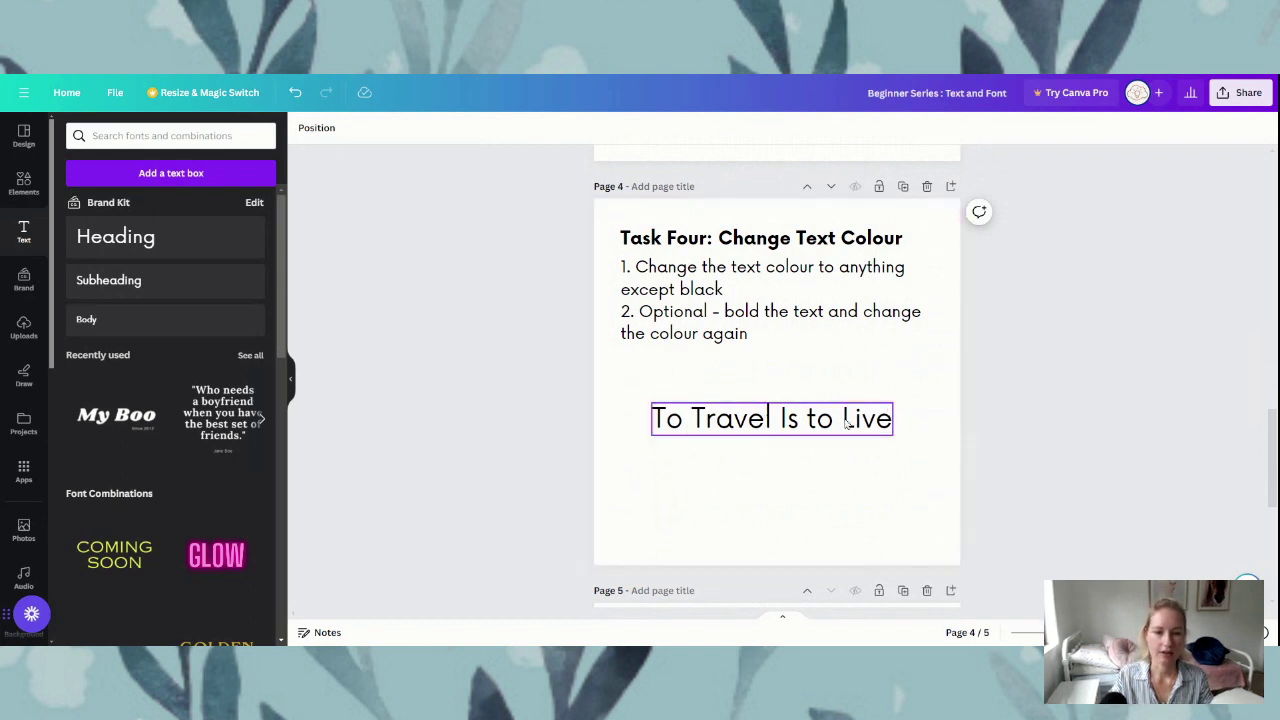
Select the page 4 'To Travel Is to Live' quote and show its text colour options
left_click(753, 425)
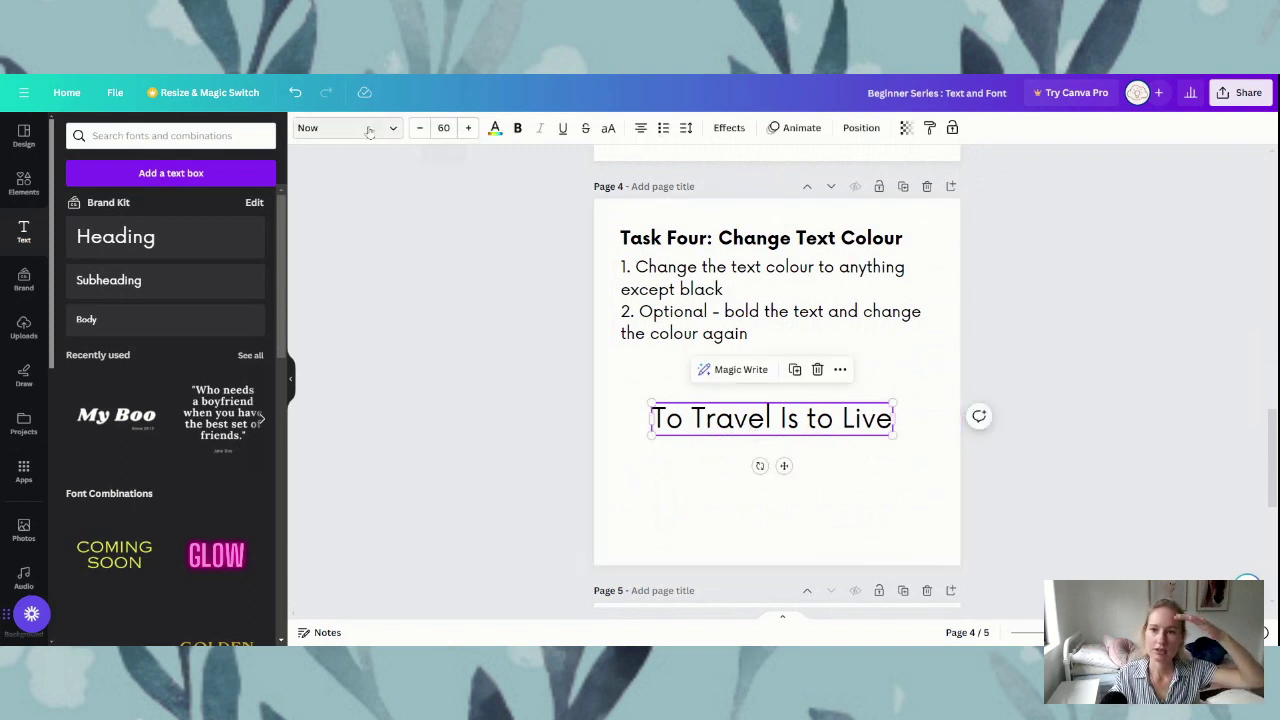
left_click(495, 130)
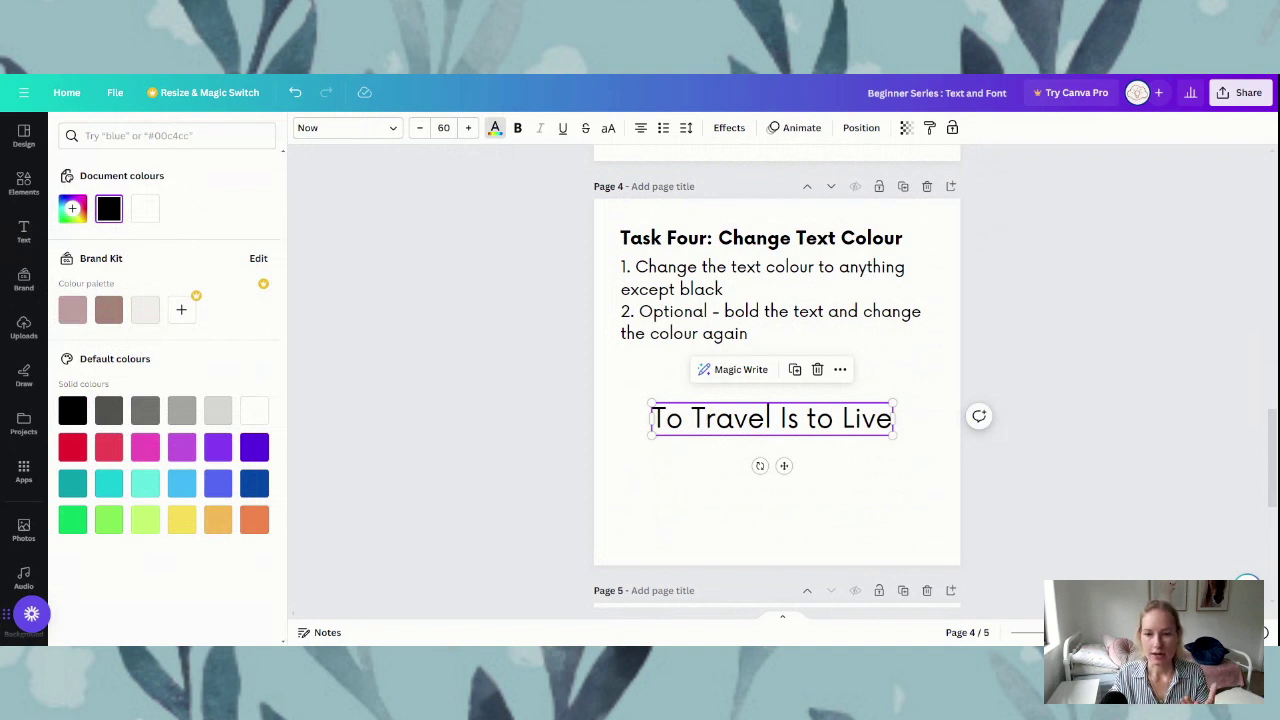
Colour the page 4 quote Violet (#5E17EB) and bring up the custom colour picker
left_click(255, 452)
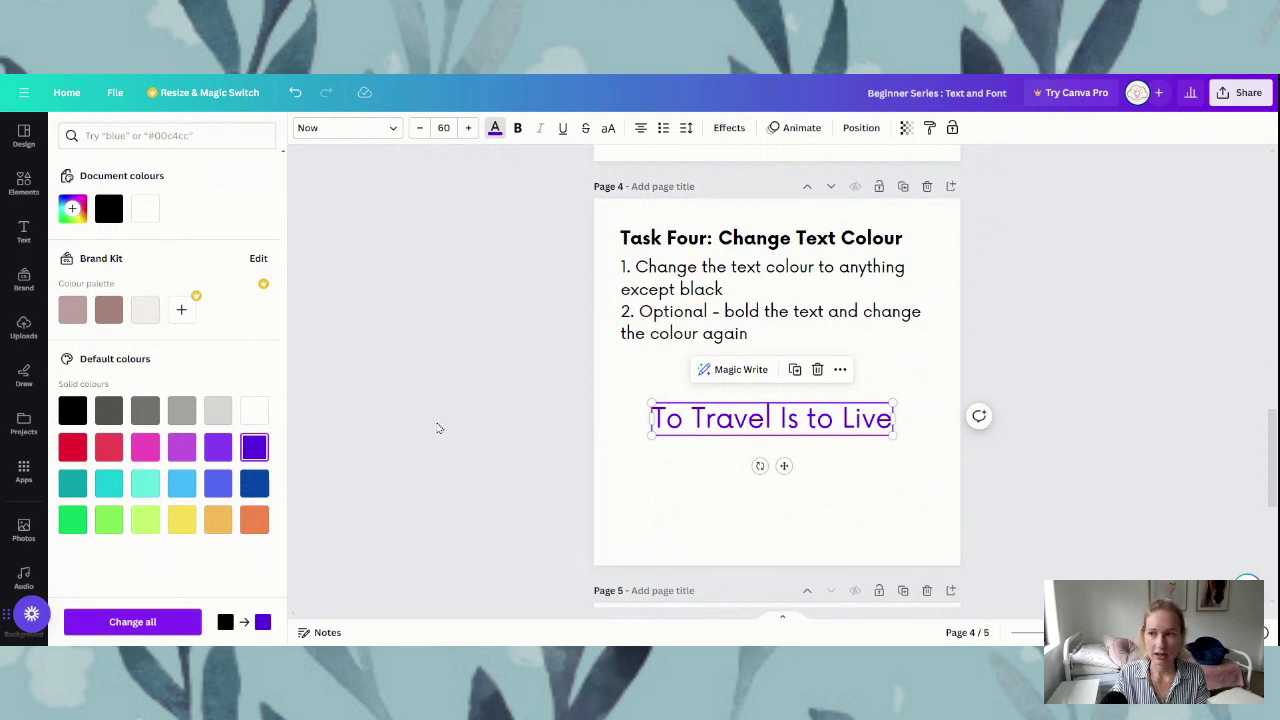
left_click(73, 211)
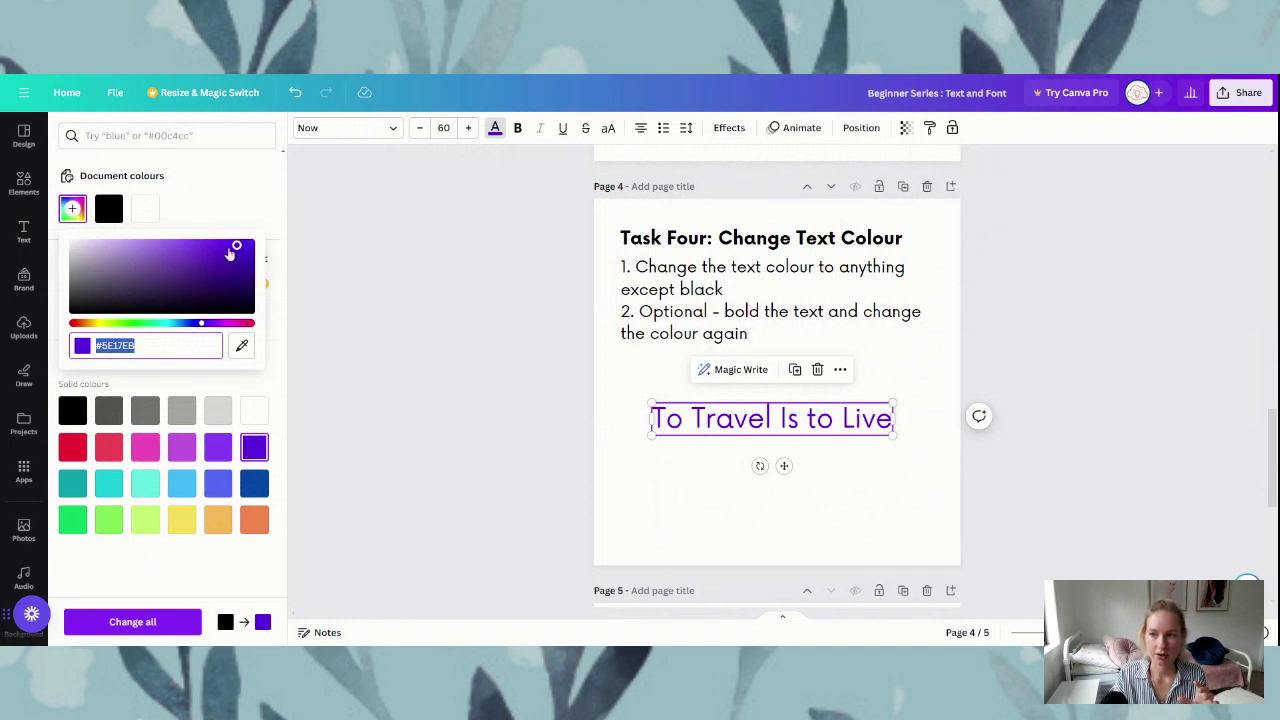
Adjust the custom colour's hue and shade to a deep crimson (#A6303A), then close the picker
left_click_drag(237, 249, 155, 285)
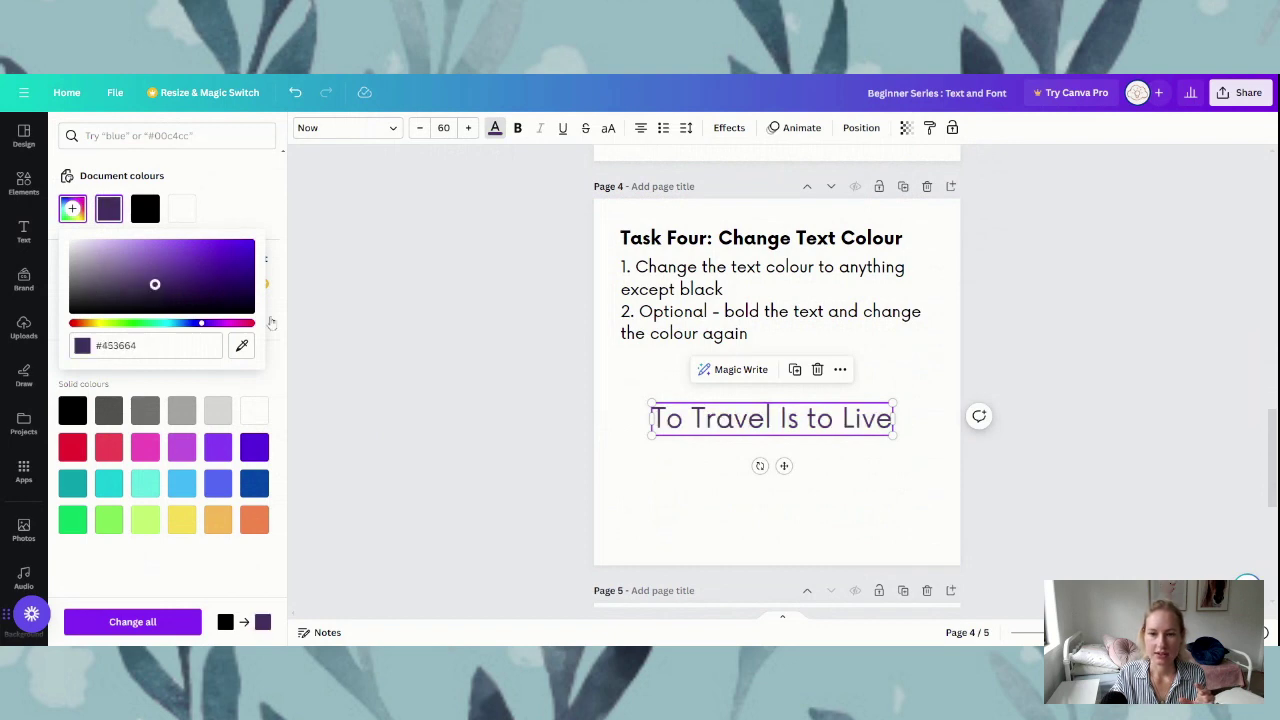
left_click_drag(136, 290, 200, 283)
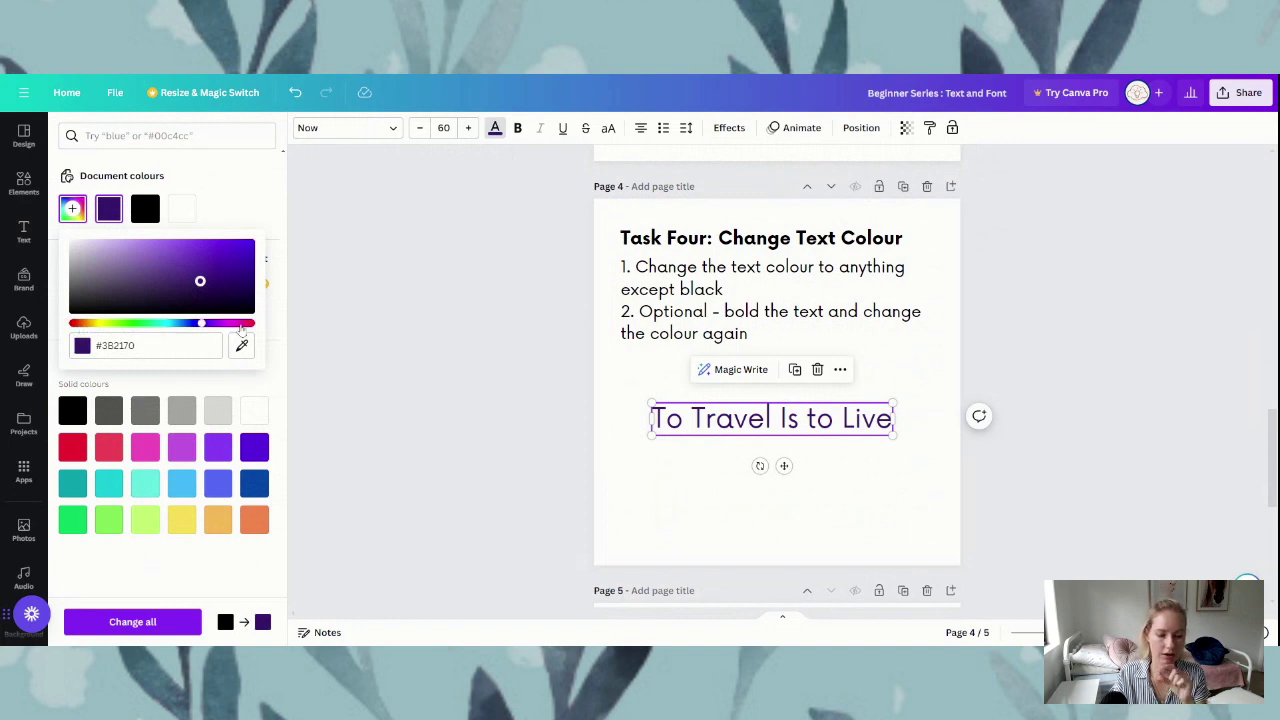
left_click(248, 323)
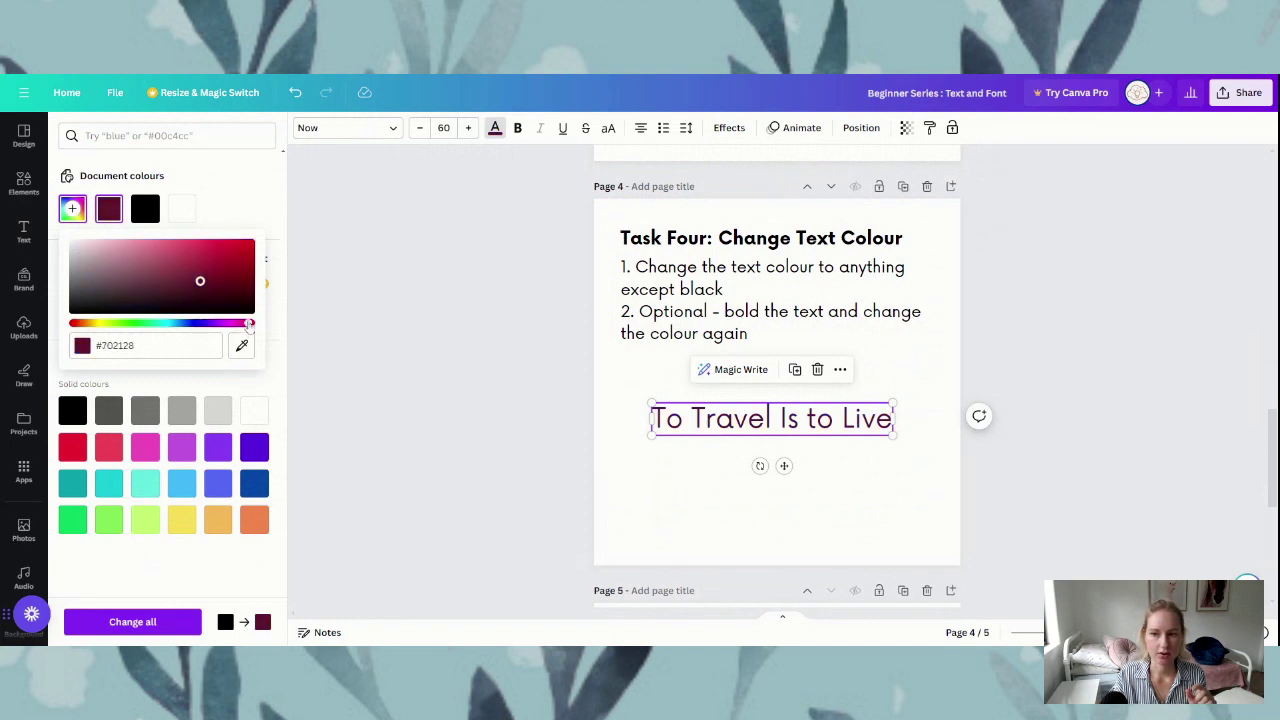
left_click_drag(228, 263, 201, 265)
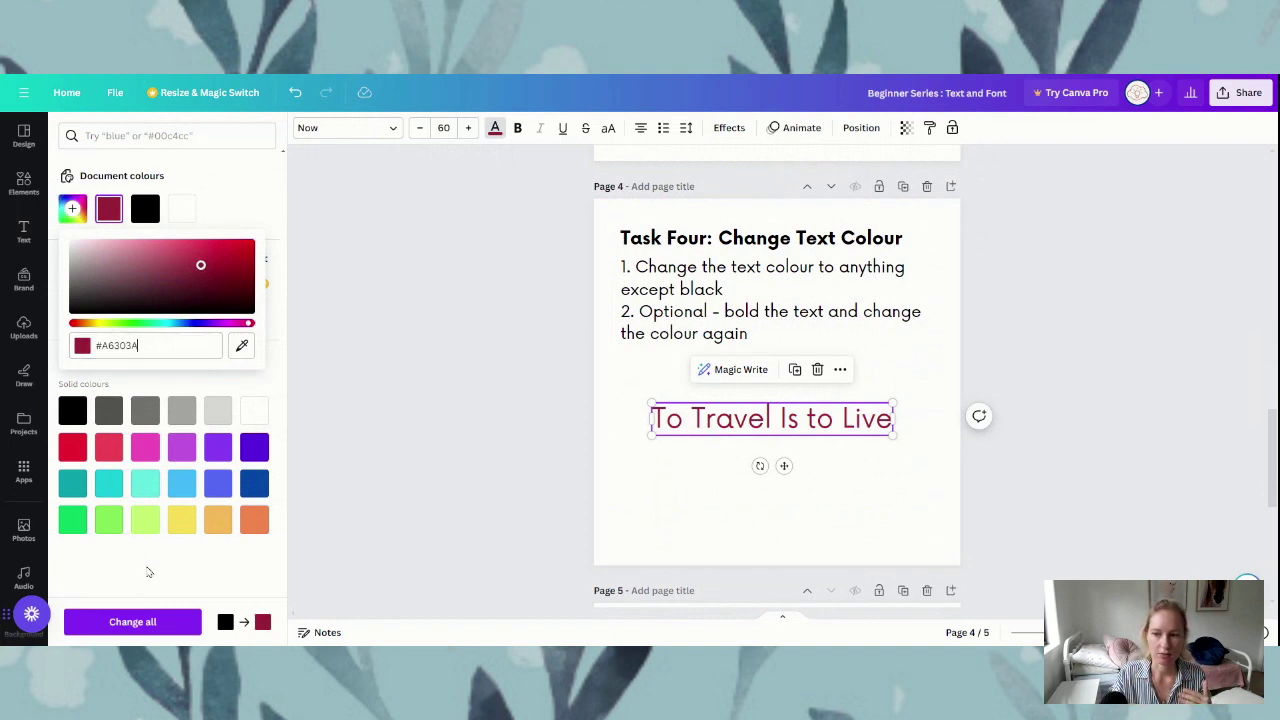
left_click(148, 572)
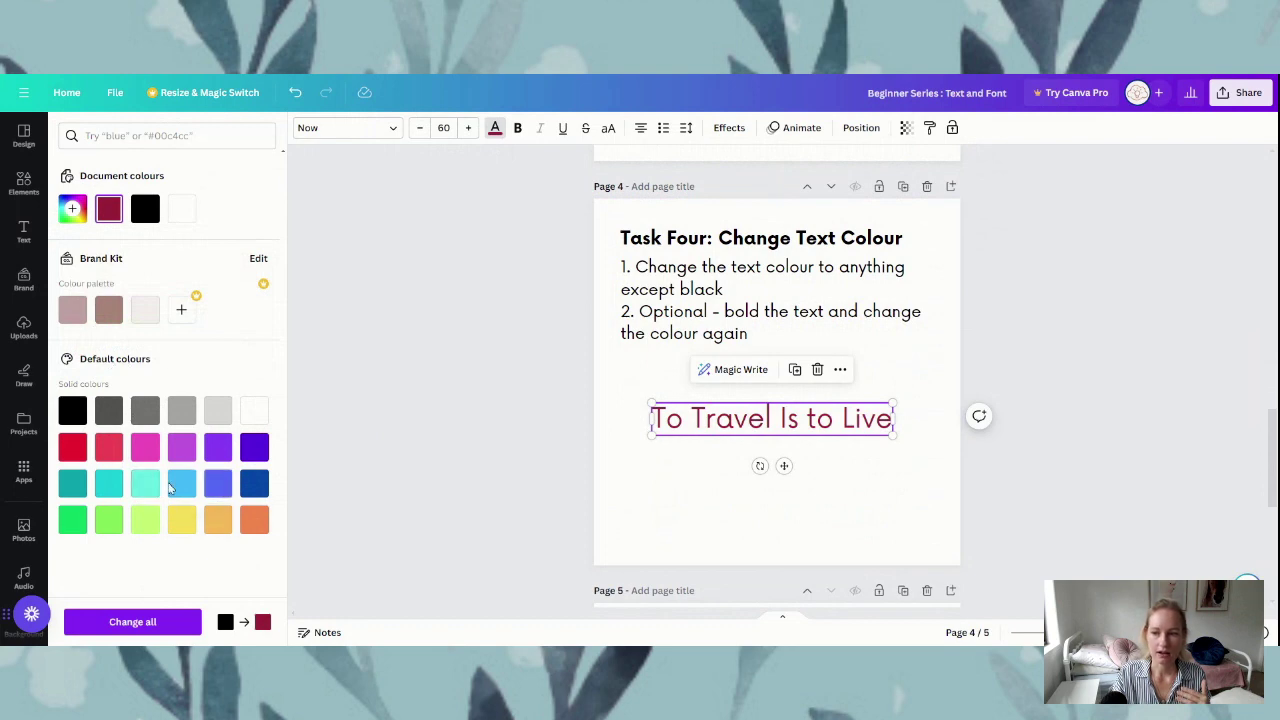
Try light blue, dark turquoise and yellow default colours on the quote, ending on bright red
left_click(176, 487)
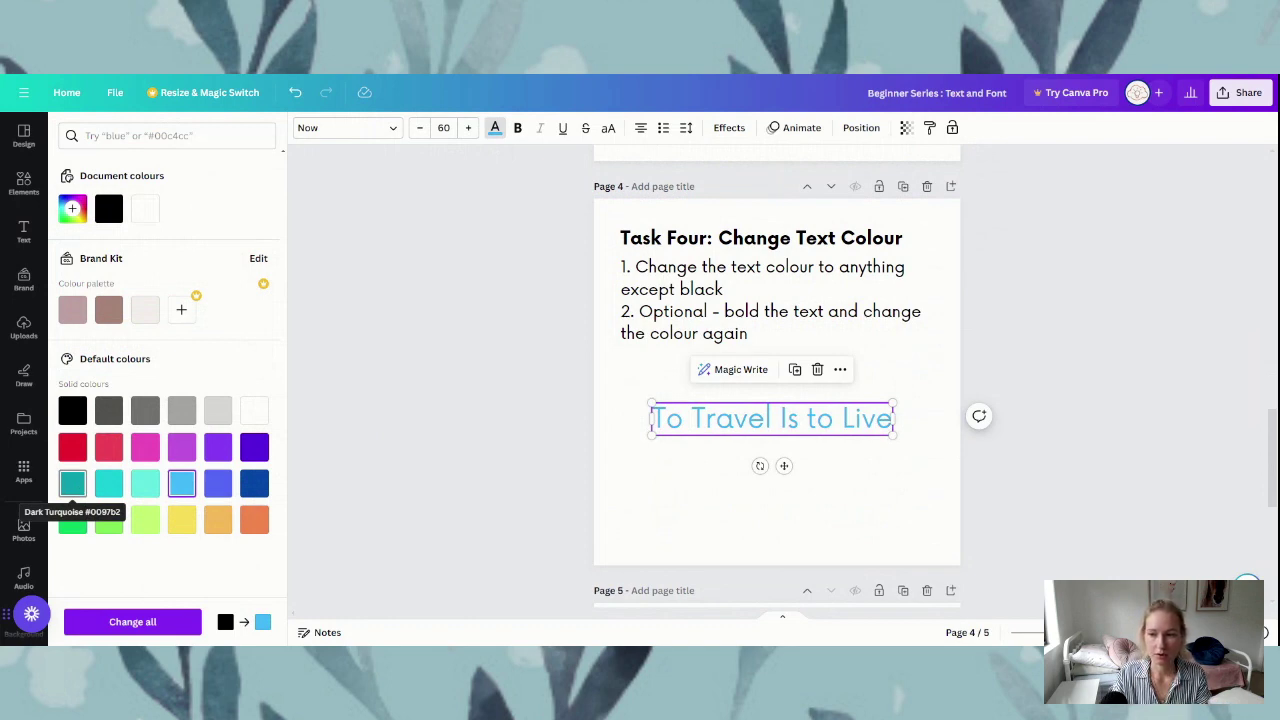
left_click(72, 484)
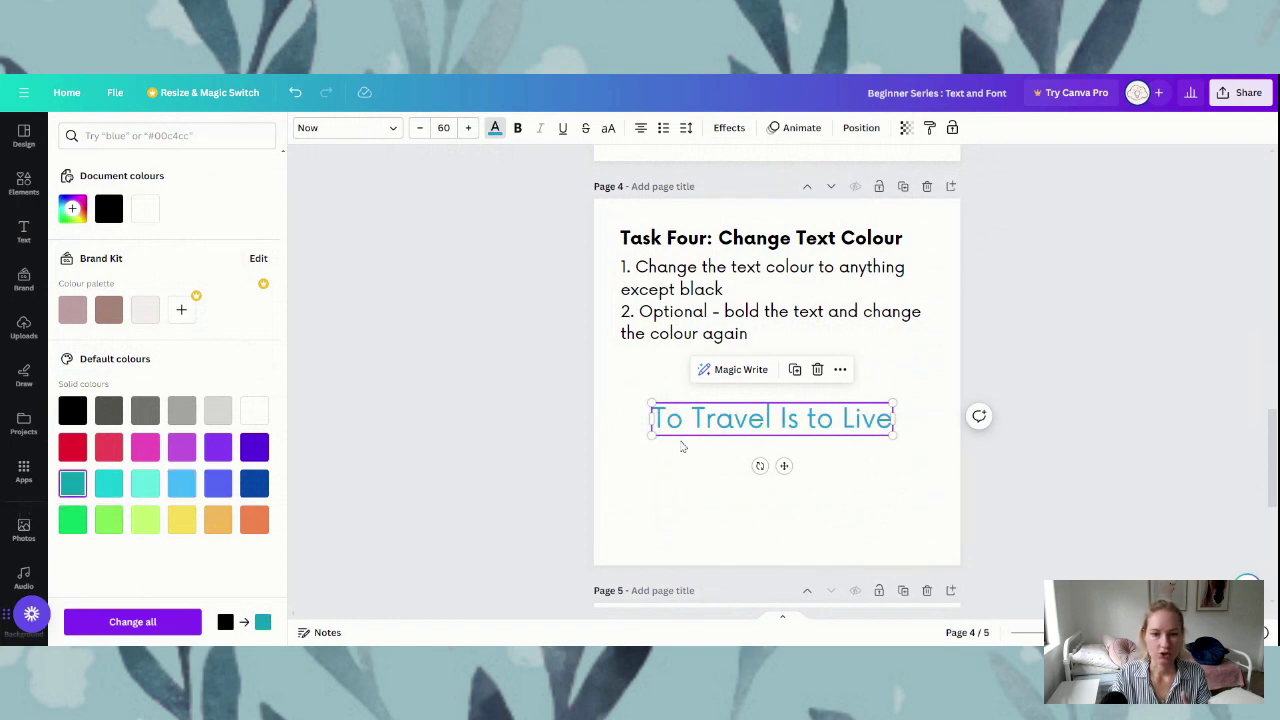
left_click(180, 524)
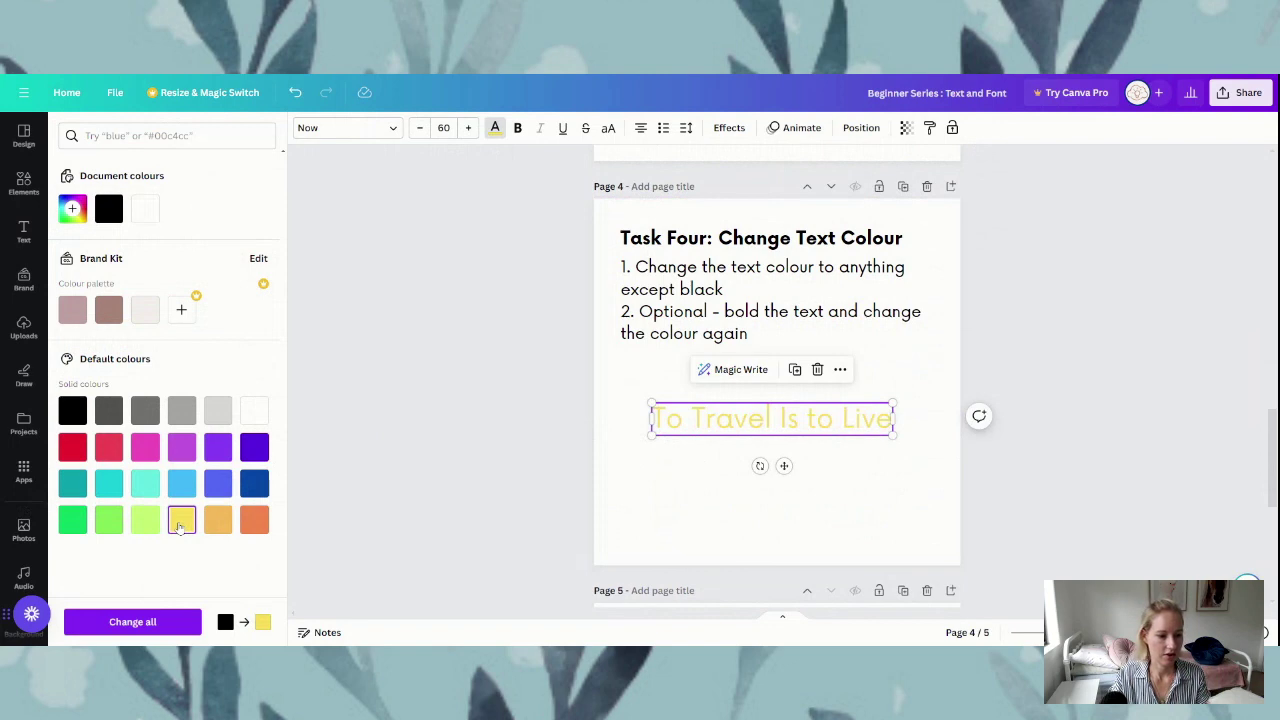
left_click(68, 452)
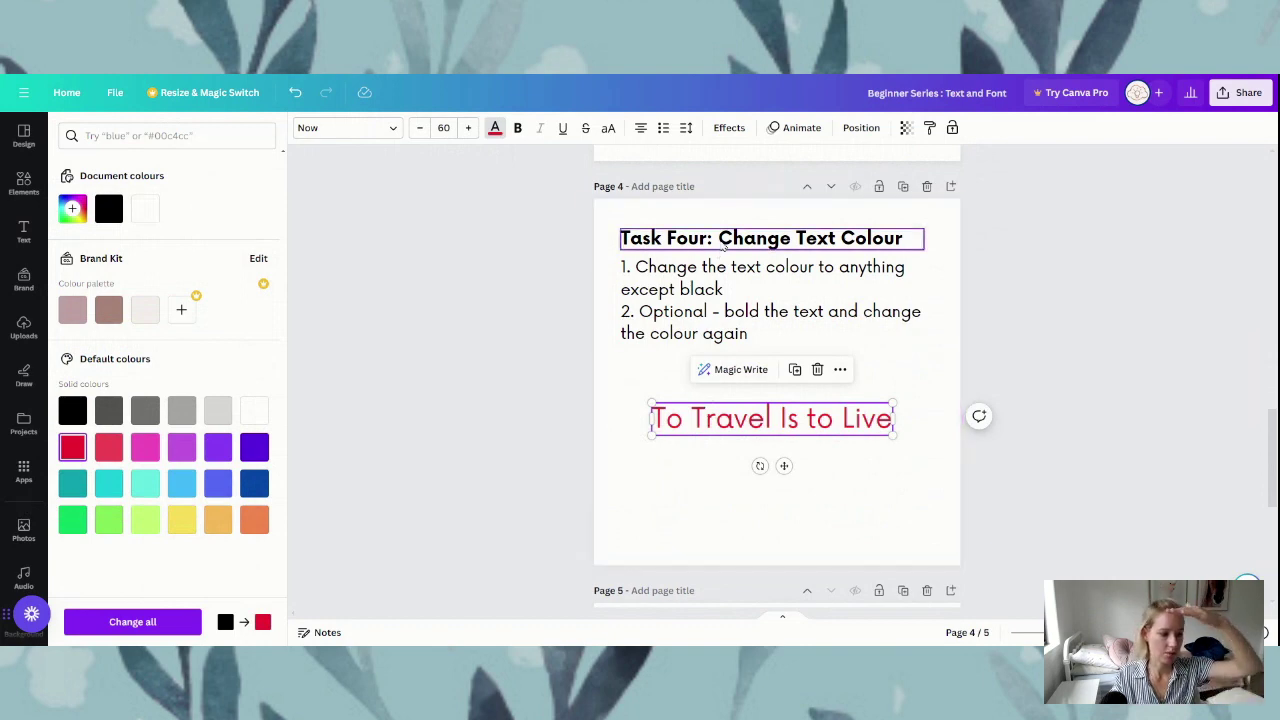
Bold the red page 4 quote, dismiss the colour panel and scroll to page 5
left_click(518, 130)
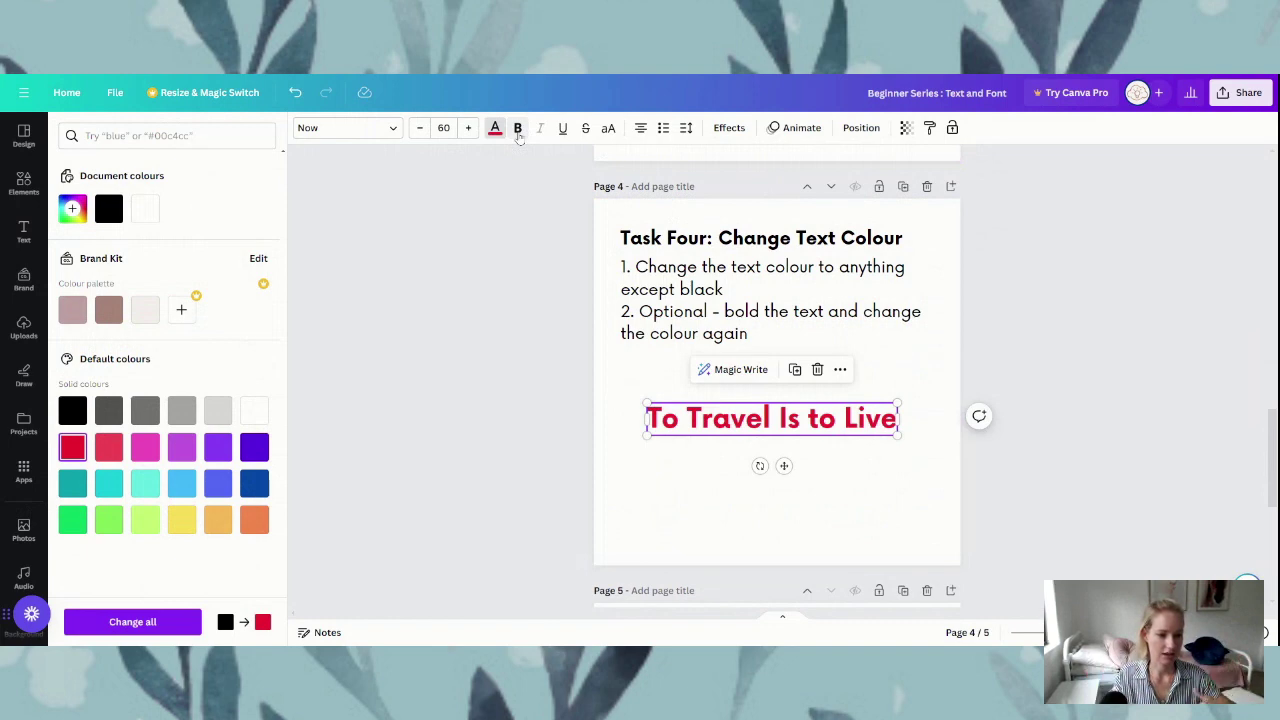
key("Escape")
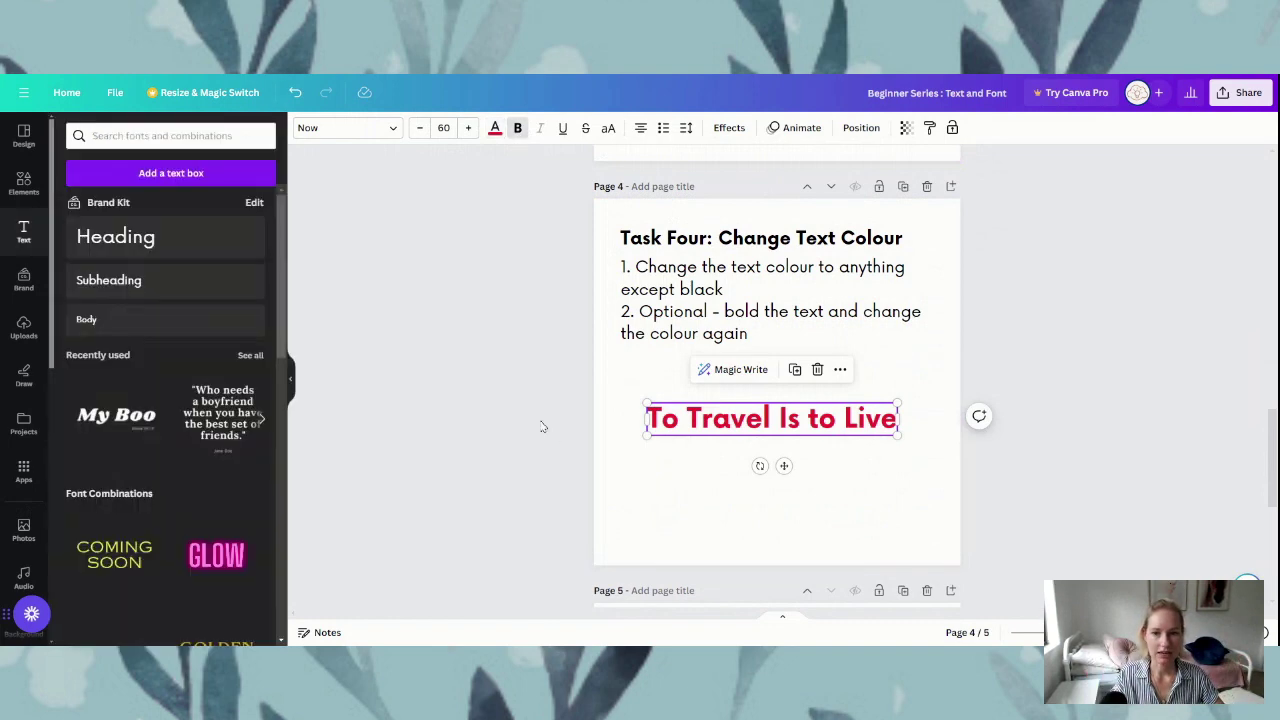
scroll(562, 440, "down", 5)
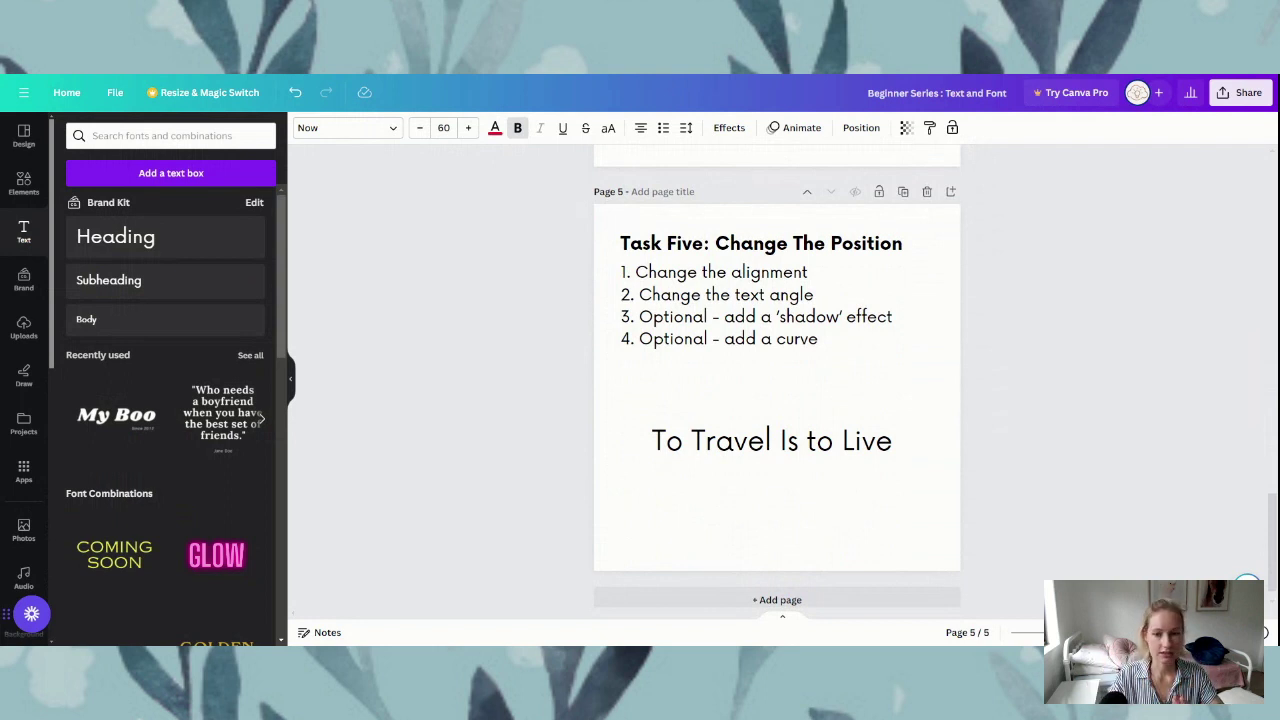
Select the page 5 quote and cycle it through different text alignments
left_click(741, 441)
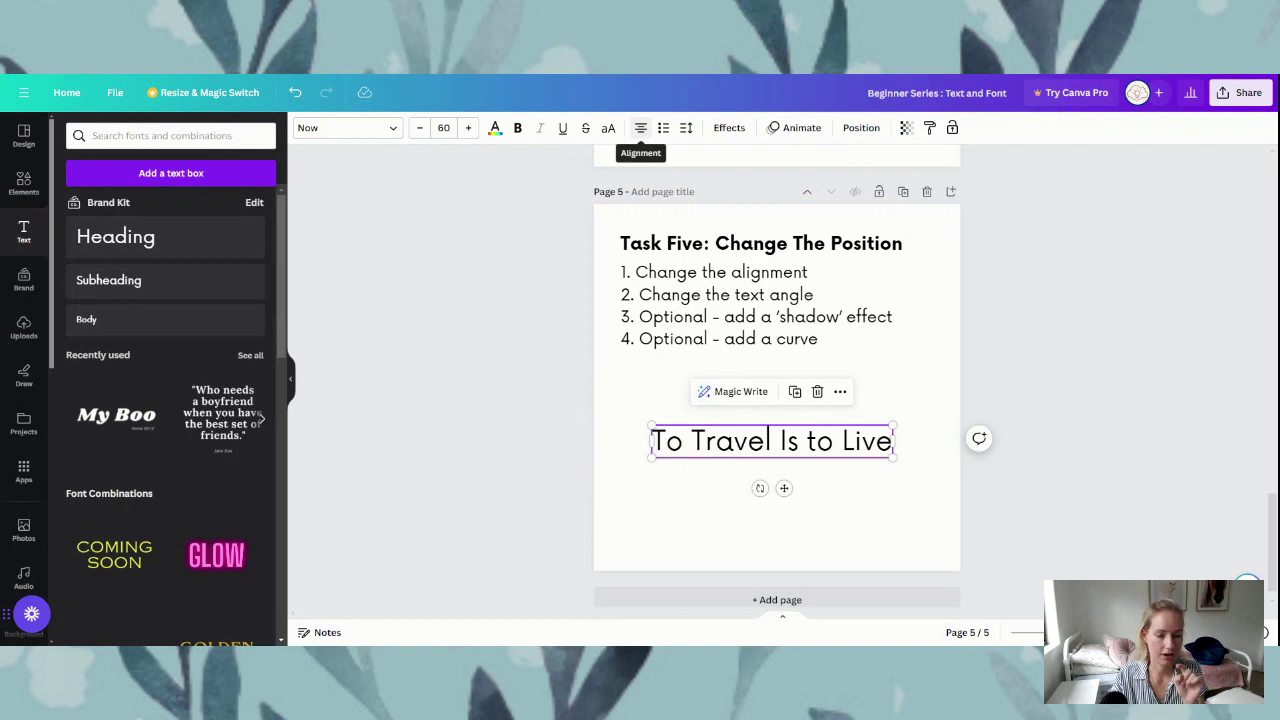
left_click(641, 129)
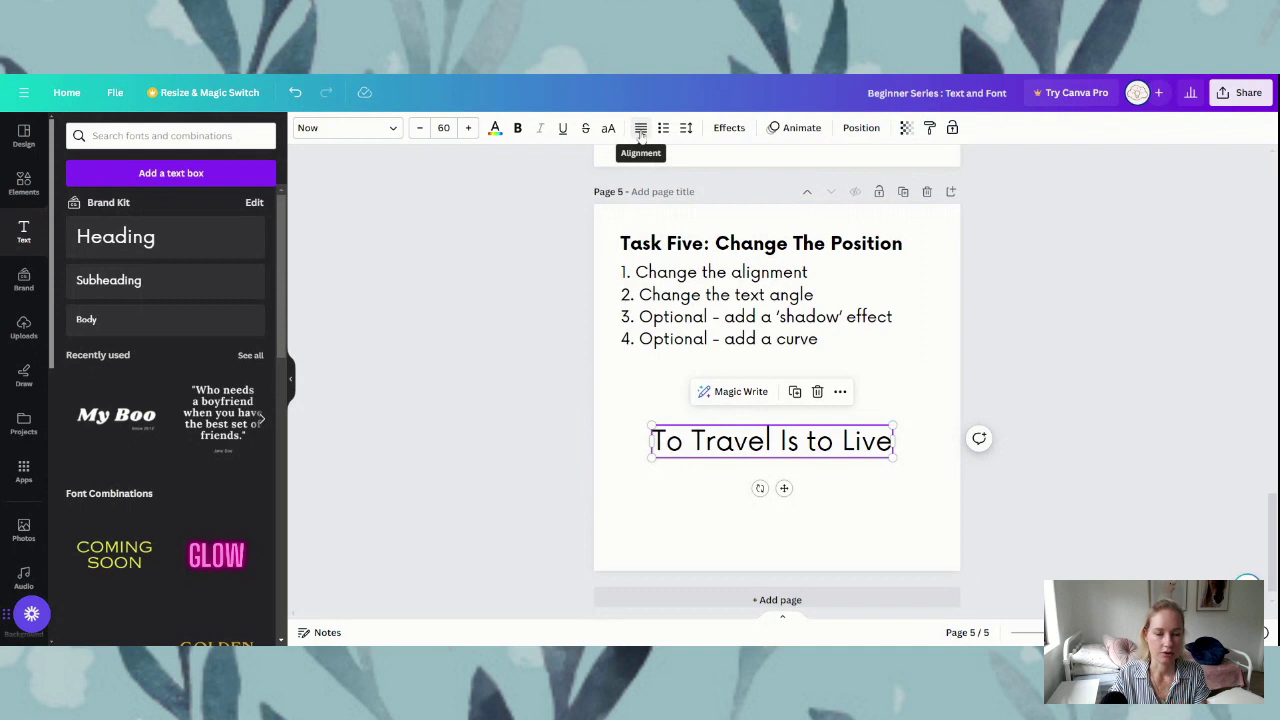
left_click(641, 129)
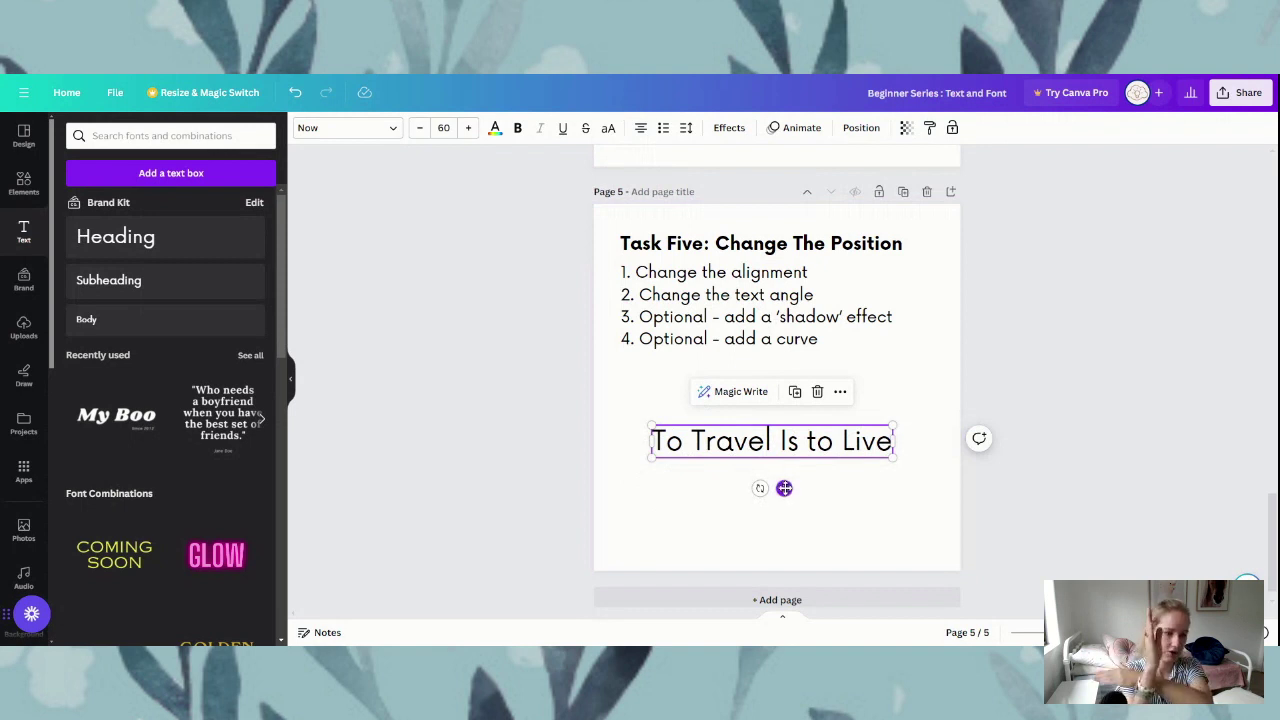
Nudge the page 5 quote into place, rotate it to 20°, then back to about -5°
mouse_move(784, 488)
left_mouse_down()
mouse_move(780, 463)
mouse_move(790, 513)
mouse_move(814, 500)
mouse_move(788, 499)
left_mouse_up()
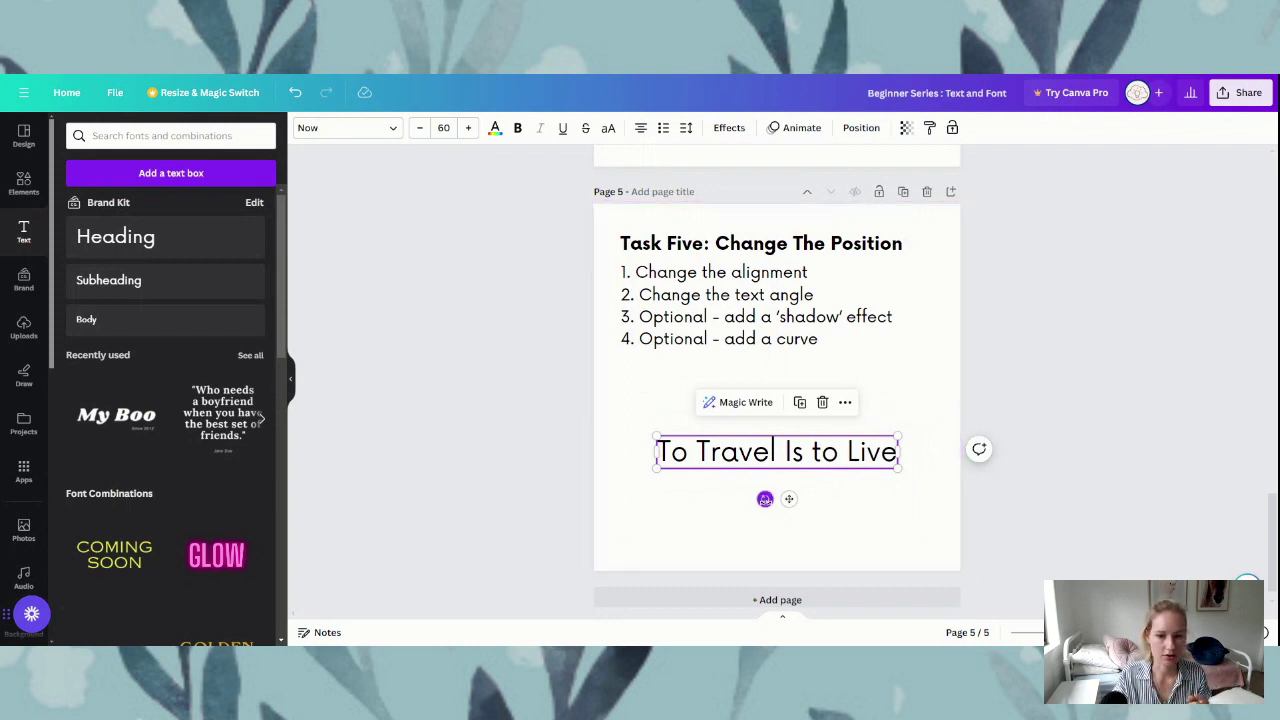
mouse_move(764, 499)
left_mouse_down()
mouse_move(744, 508)
mouse_move(814, 496)
mouse_move(748, 479)
mouse_move(700, 437)
mouse_move(776, 490)
left_mouse_up()
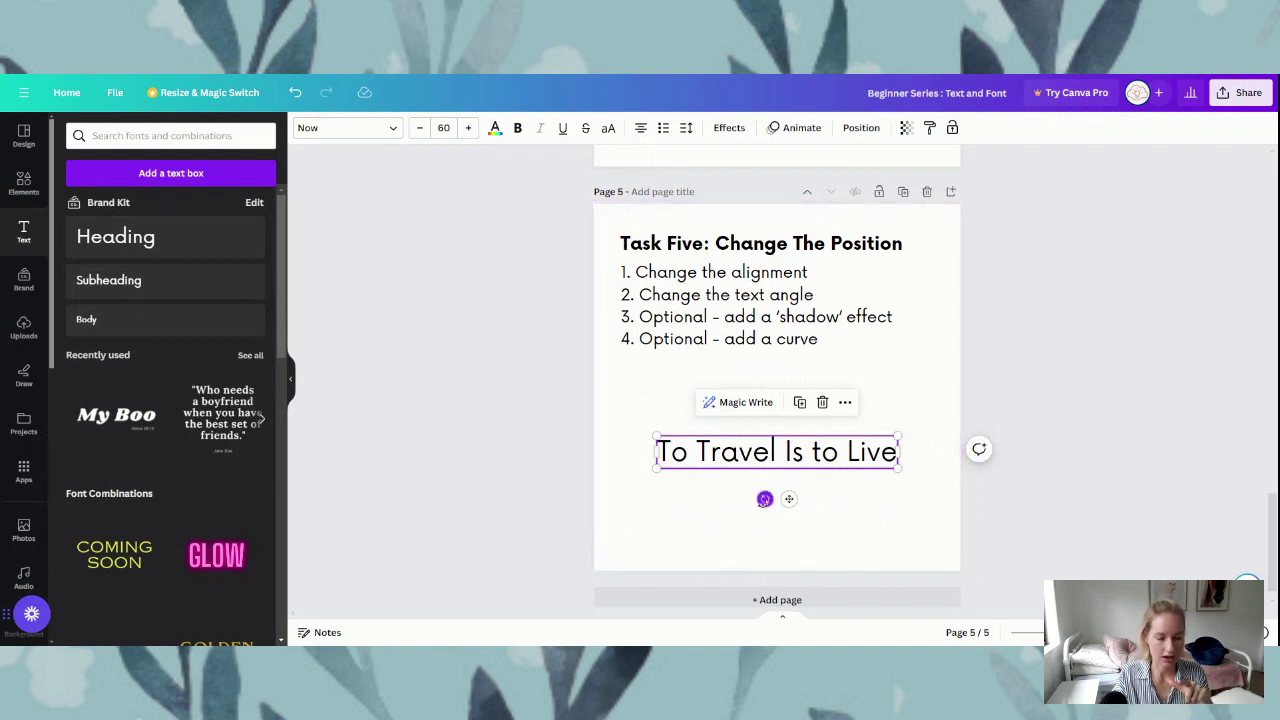
left_click_drag(764, 499, 764, 500)
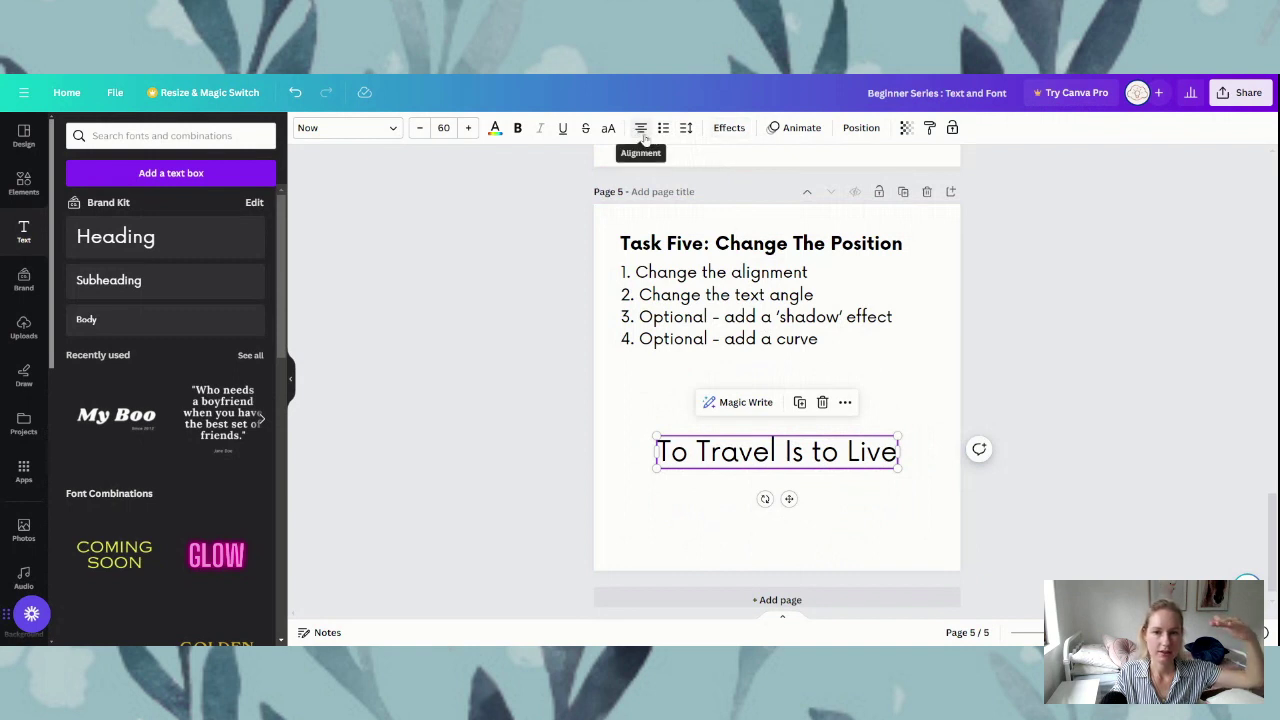
Apply a Shadow effect to the 'To Travel Is to Live' quote, then revert the effect to None
left_click(729, 128)
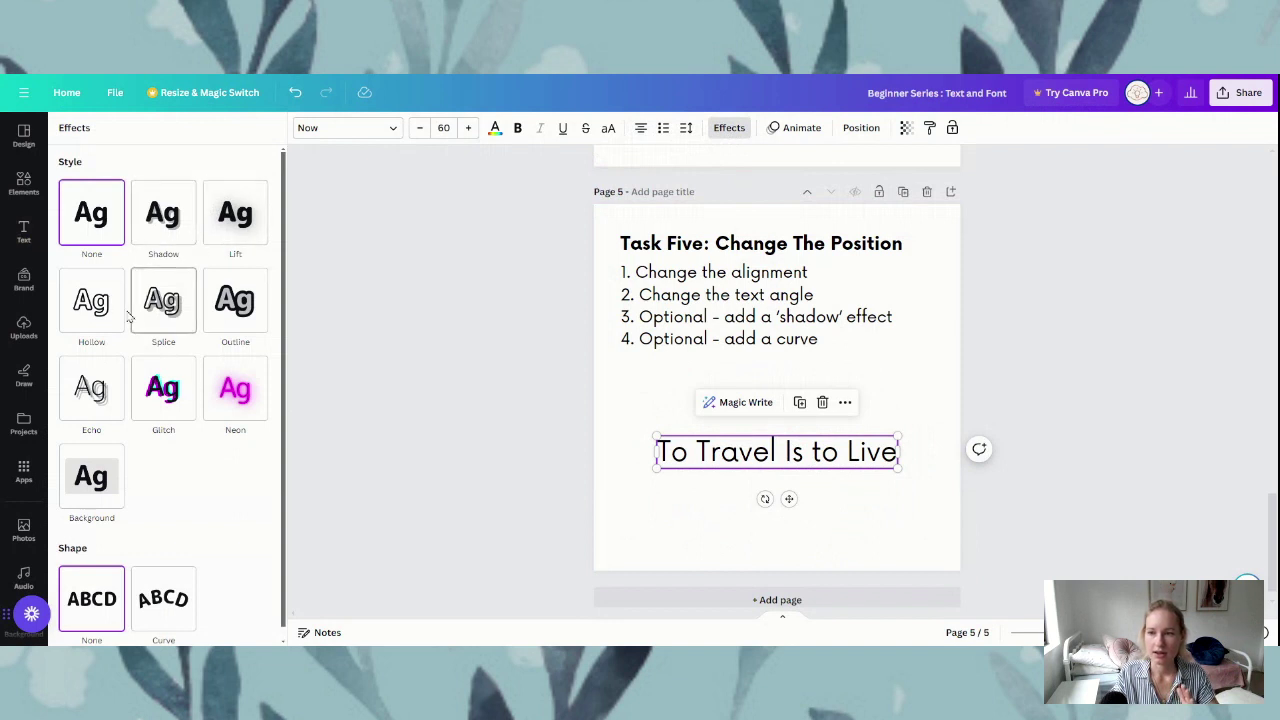
left_click(173, 229)
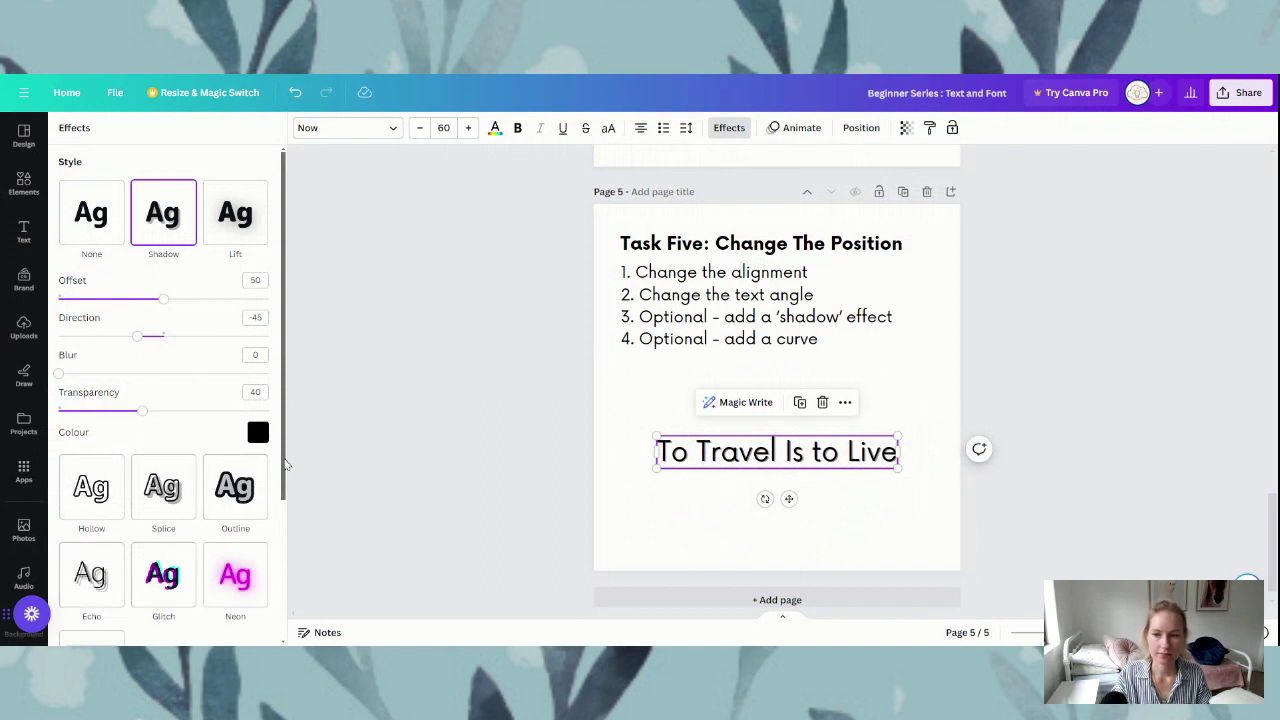
mouse_move(285, 463)
left_mouse_down()
mouse_move(285, 502)
mouse_move(280, 459)
left_mouse_up()
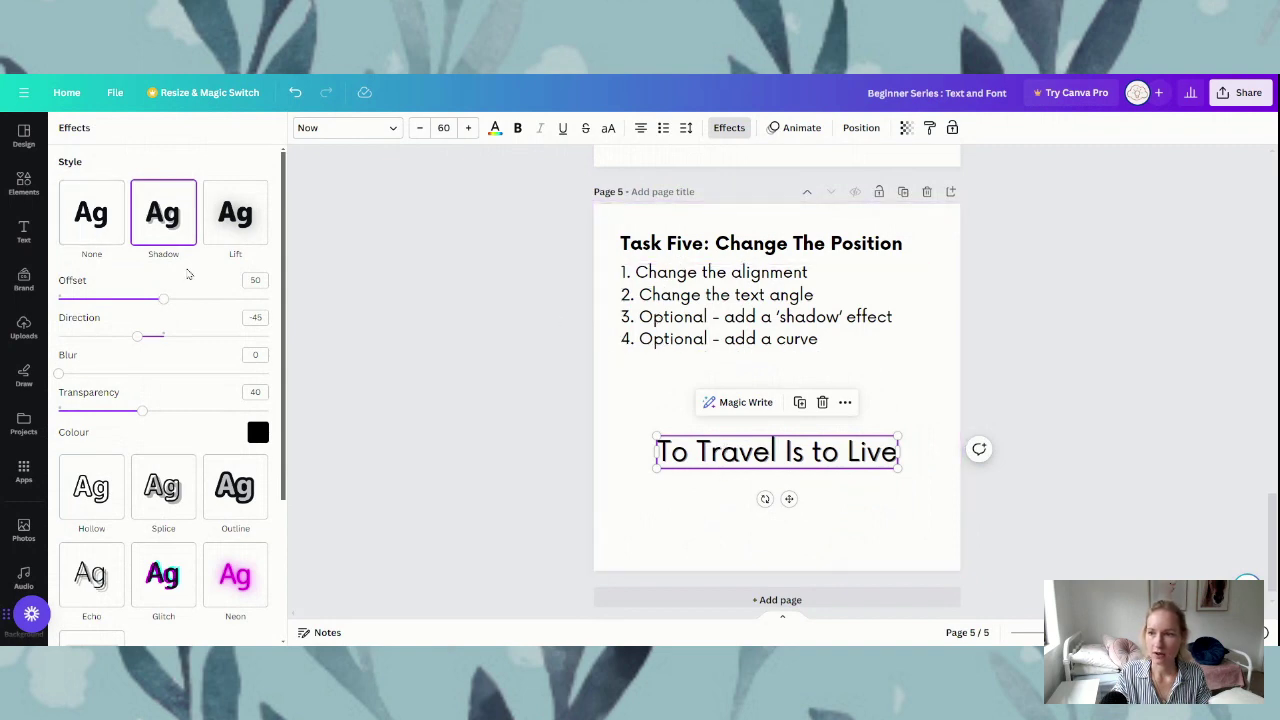
left_click(95, 228)
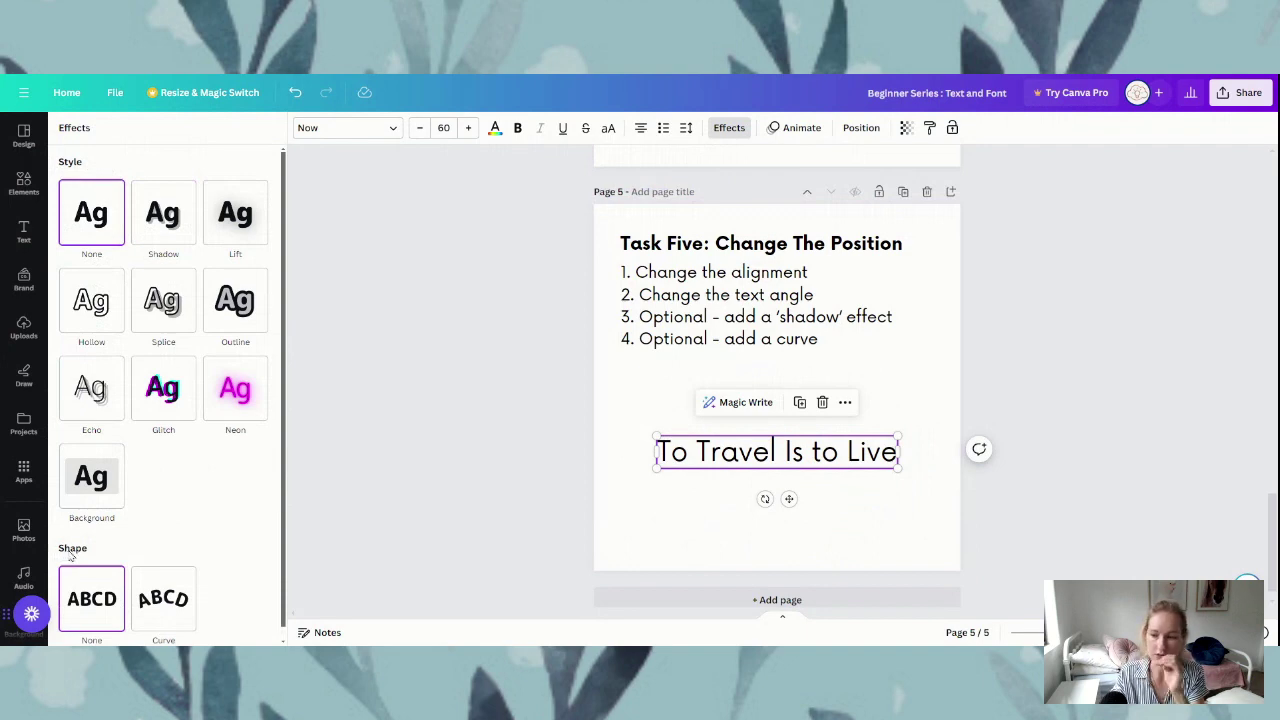
Apply the Curve effect to the 'To Travel Is to Live' quote and set the curve to 41
scroll(89, 630, "down", 1)
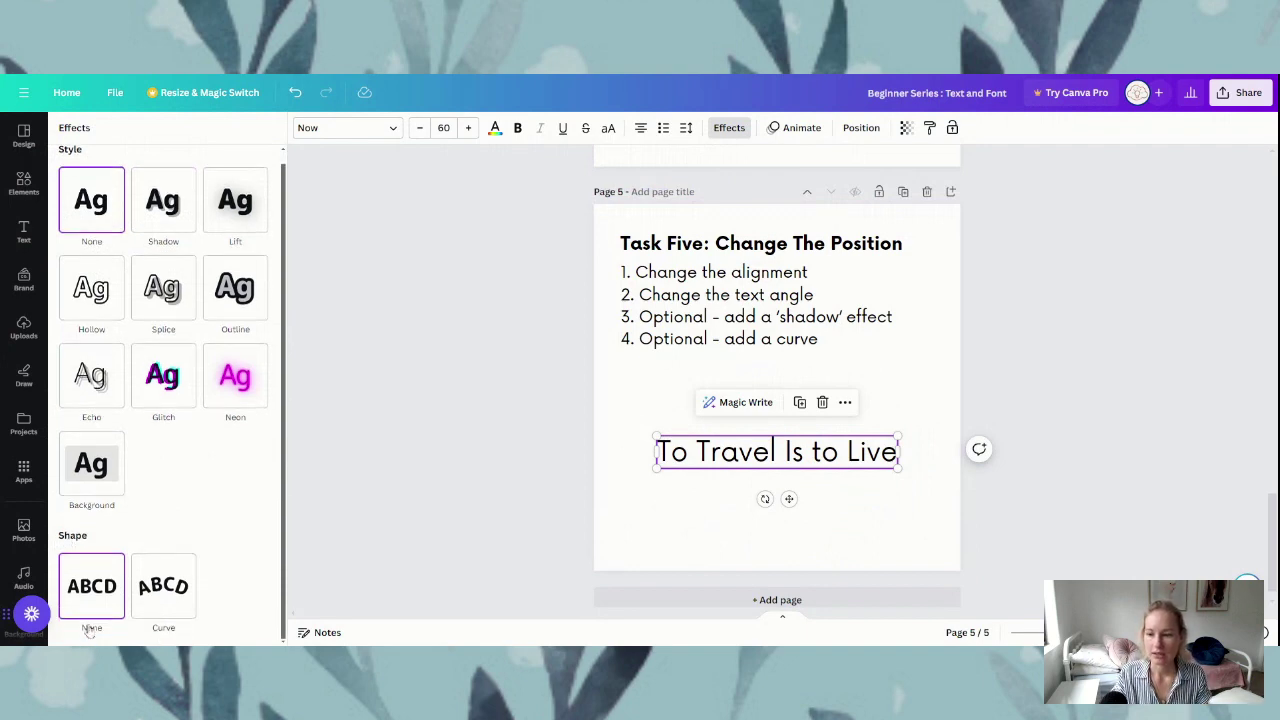
left_click(165, 591)
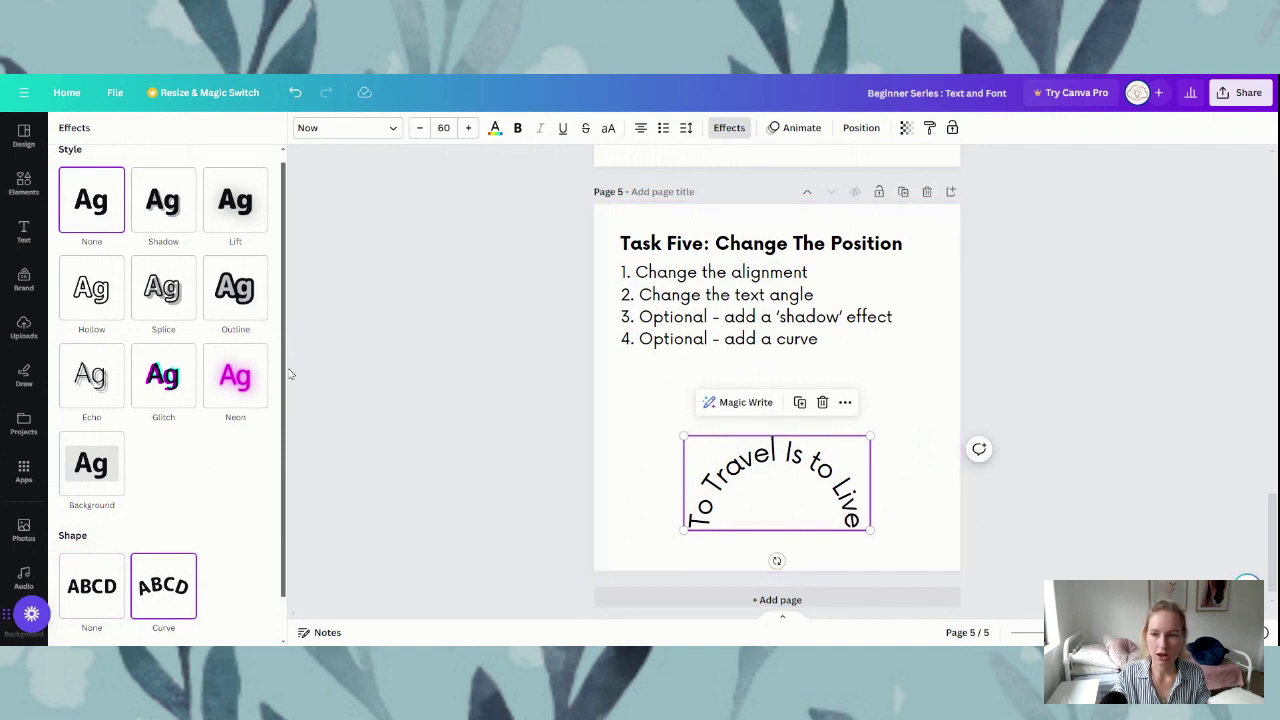
left_click_drag(283, 402, 290, 464)
mouse_move(68, 616)
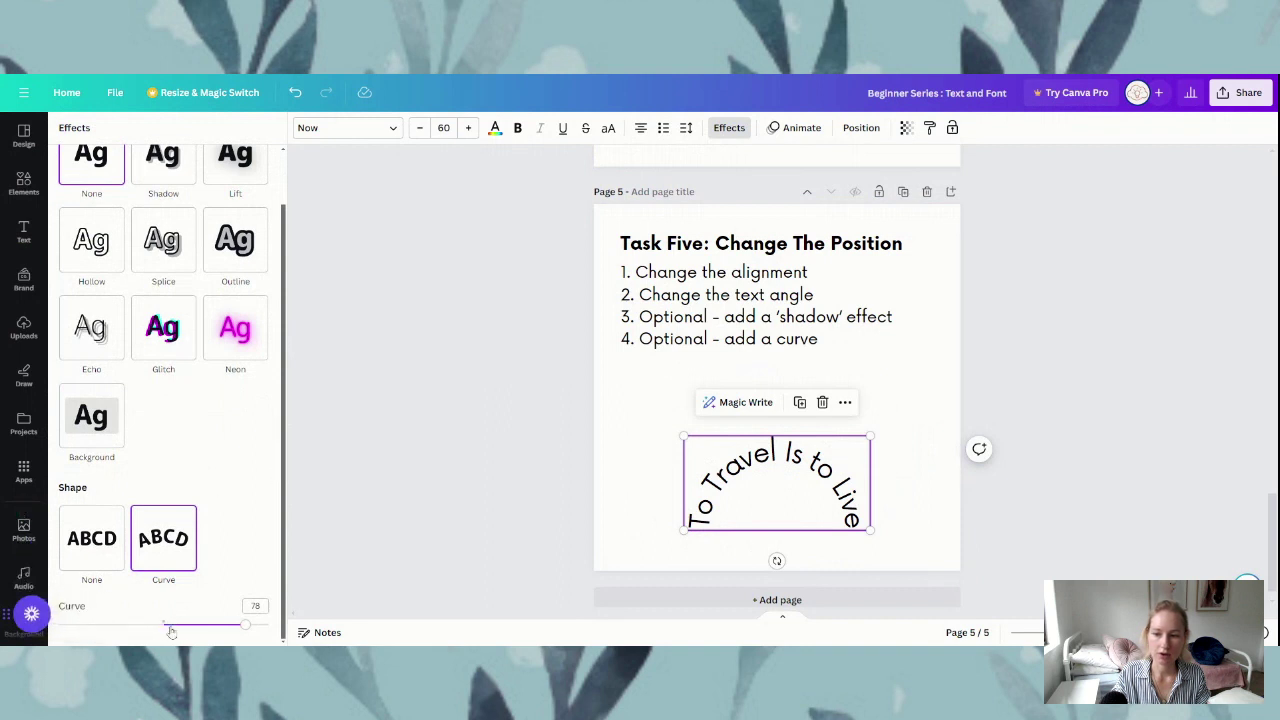
left_click(254, 607)
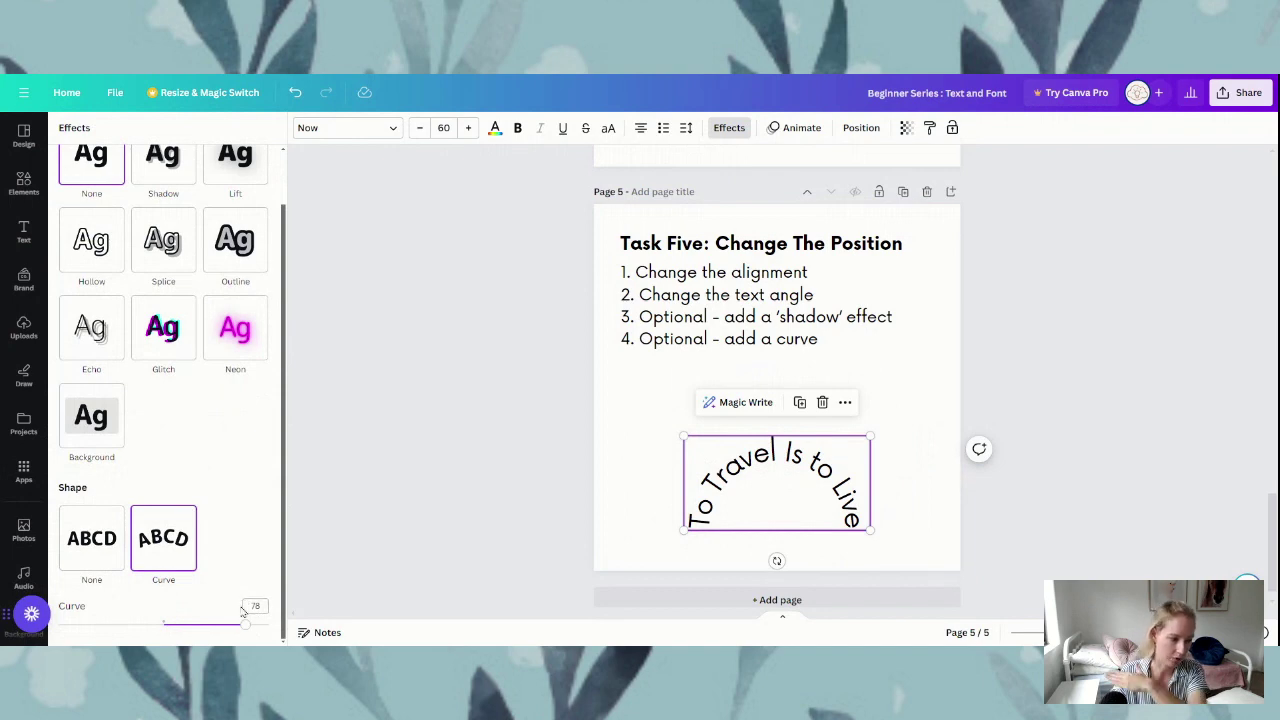
mouse_move(247, 628)
left_mouse_down()
mouse_move(185, 625)
mouse_move(270, 626)
left_mouse_up()
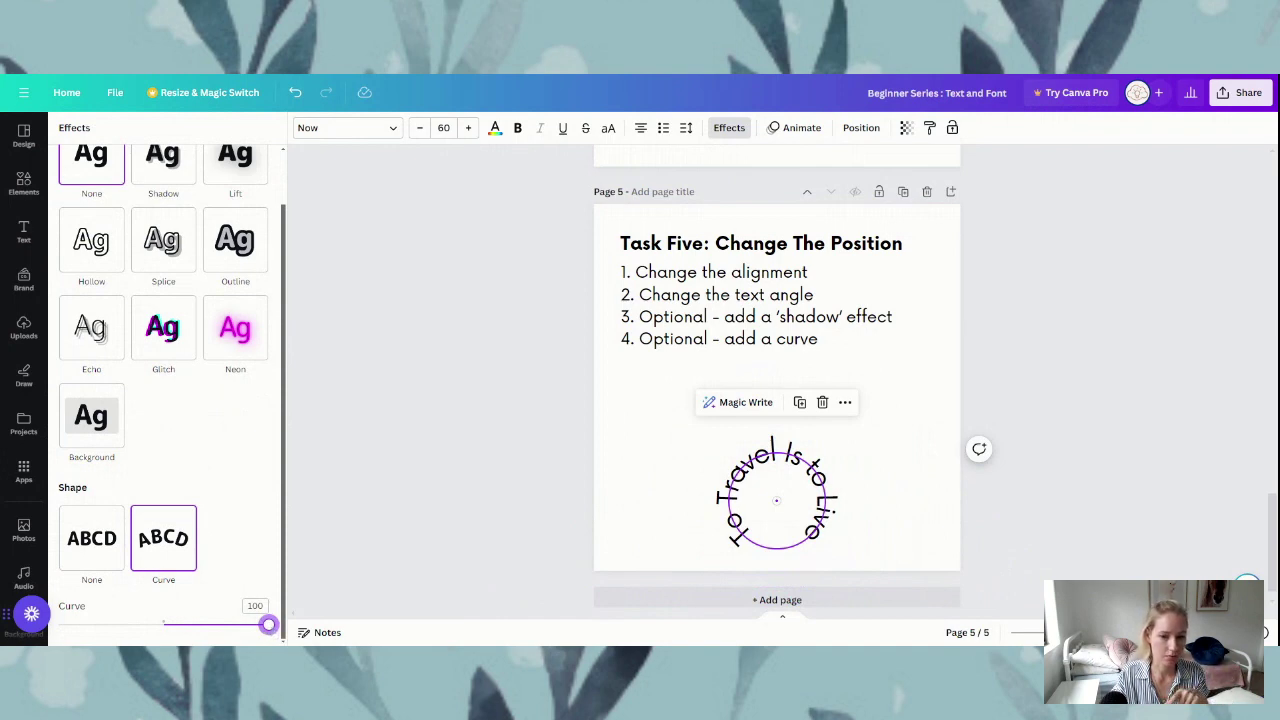
left_click_drag(268, 625, 207, 625)
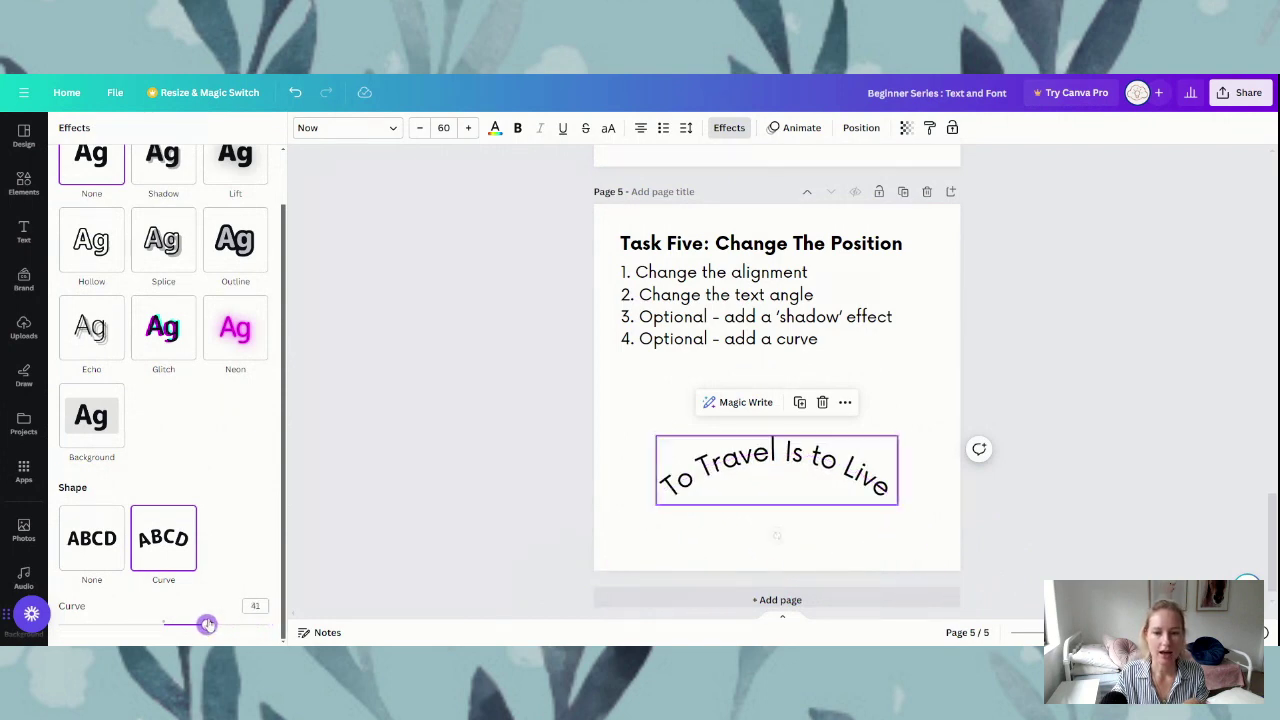
Deselect the curved quote on empty canvas so the Effects panel closes
left_click(418, 560)
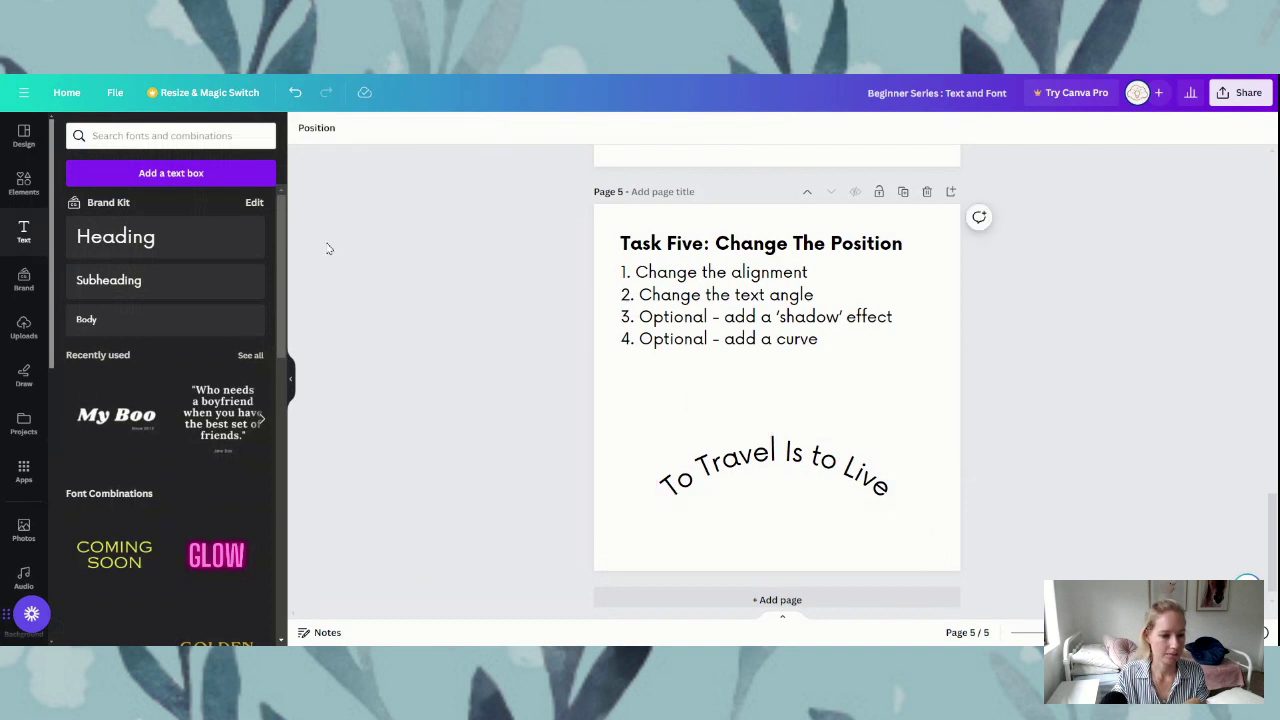